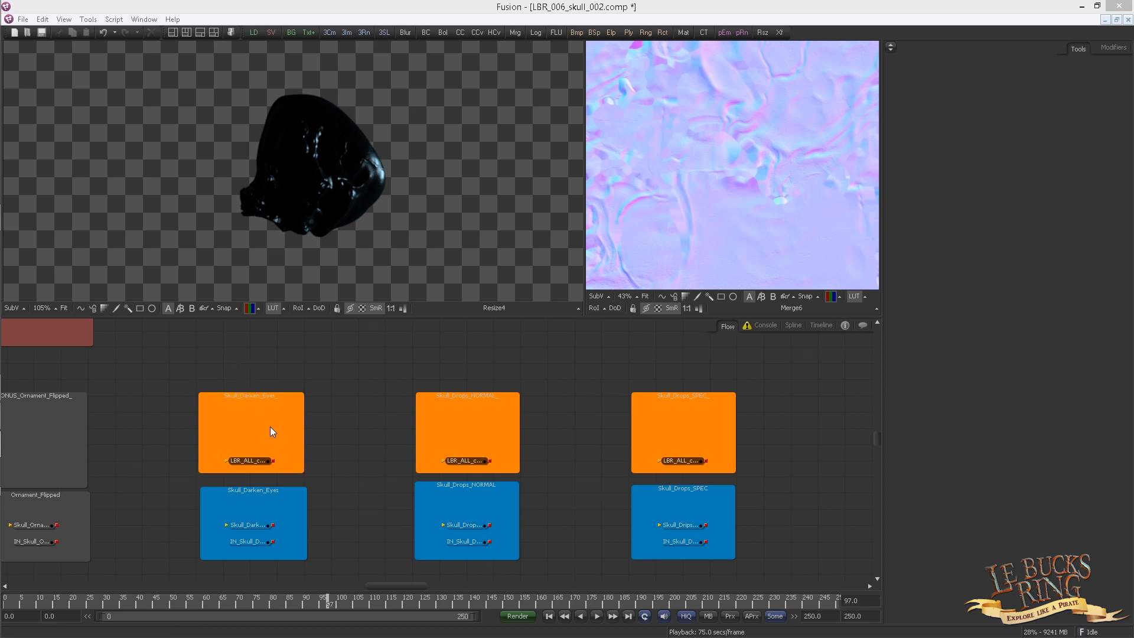
Copy the Renderer3D node from the Skull_Reflection group into the Skull_Darken_Eyes group above its output node.
scroll(271, 426, "left", 10)
scroll(288, 416, "left", 5)
left_click(91, 421)
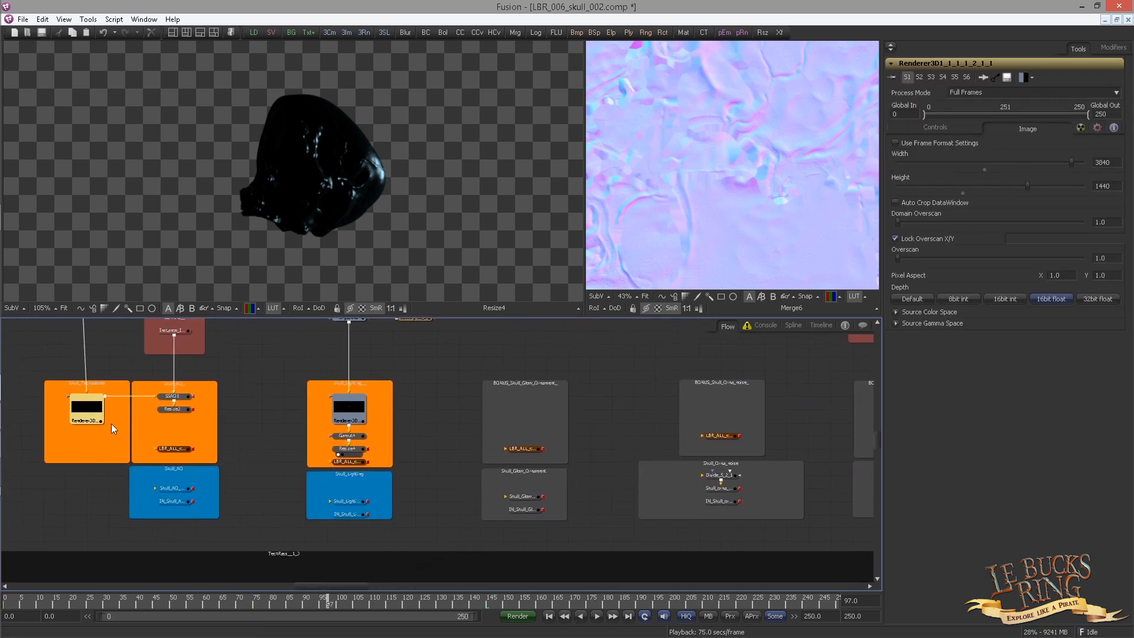
scroll(111, 424, "left", 6)
left_click(243, 419)
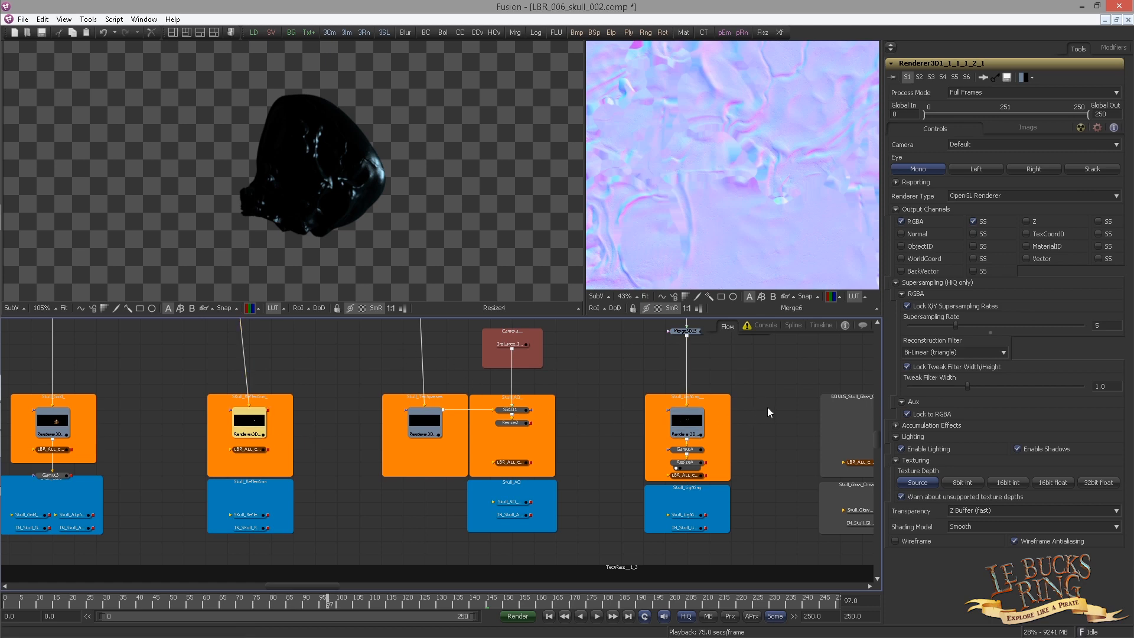
left_click_drag(758, 418, 218, 522)
scroll(218, 521, "up", 4)
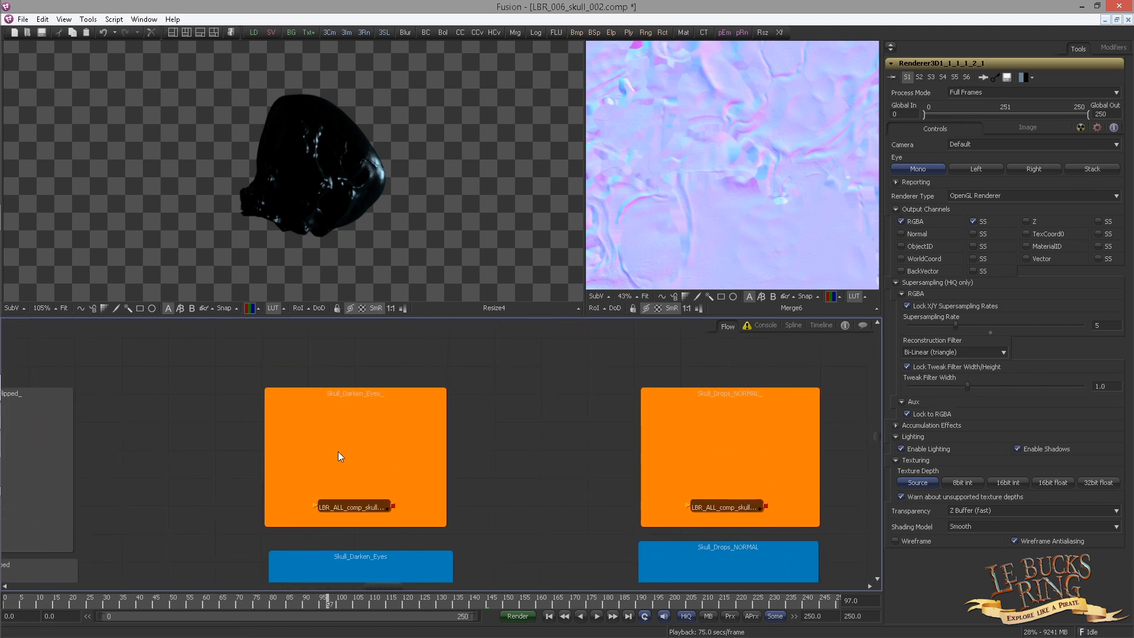
key("ctrl+v")
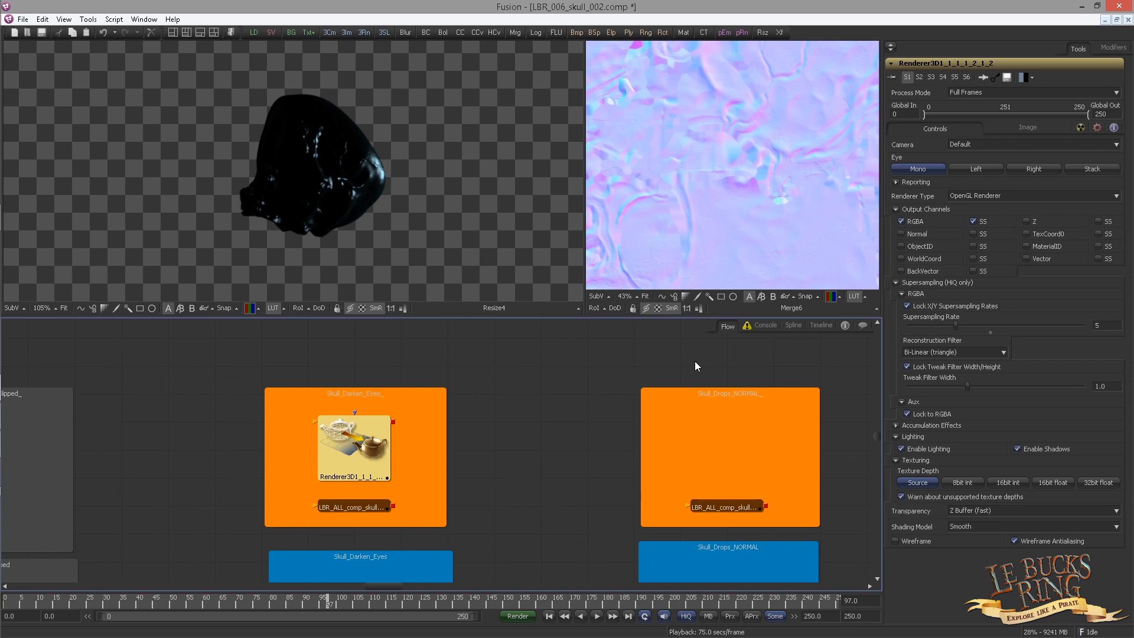
Add a Merge 3D node above the Skull_Darken_Eyes group and connect its output to the pasted Renderer3D.
left_click_drag(322, 416, 336, 472)
scroll(310, 468, "down", 3)
left_click_drag(282, 440, 311, 490)
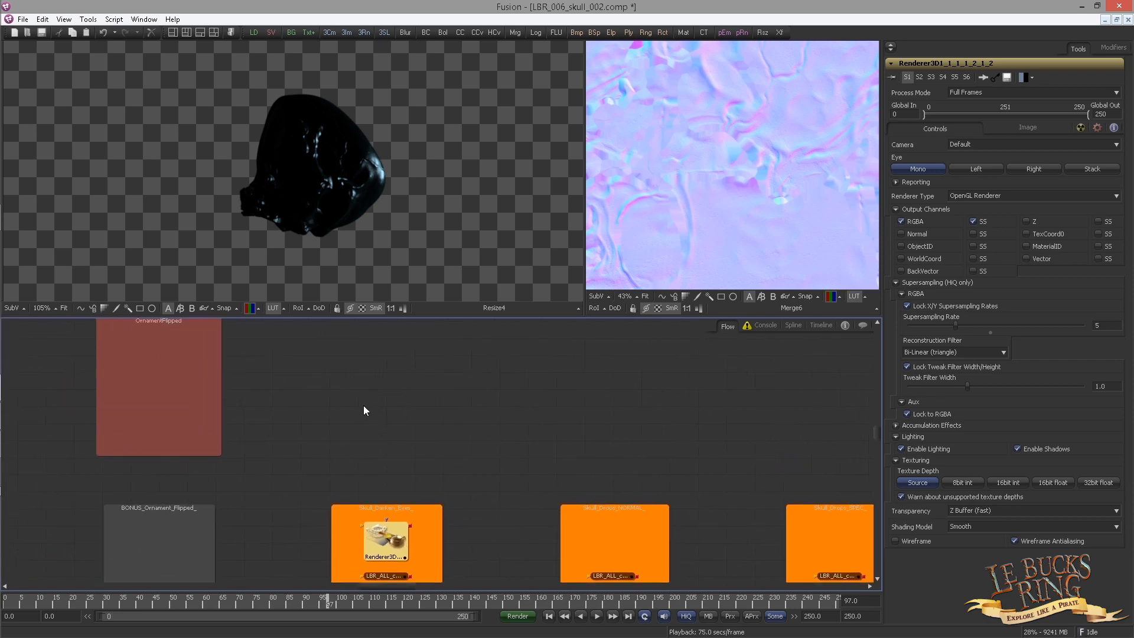
left_click(370, 378)
key("ctrl+space")
type("me")
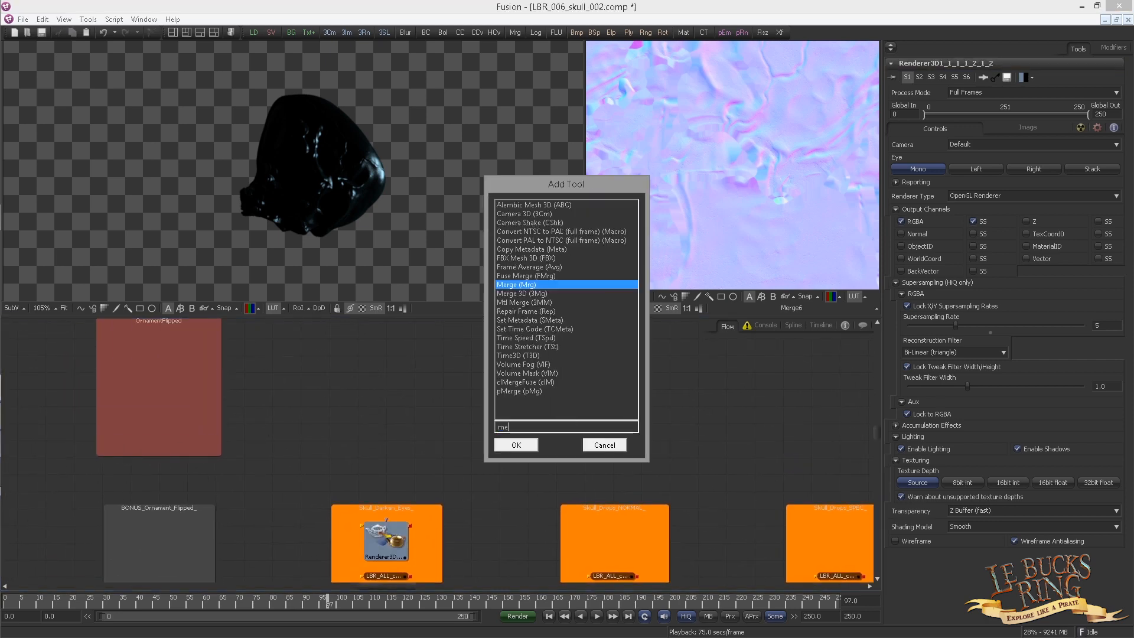
type("rge")
key("Down")
key("Return")
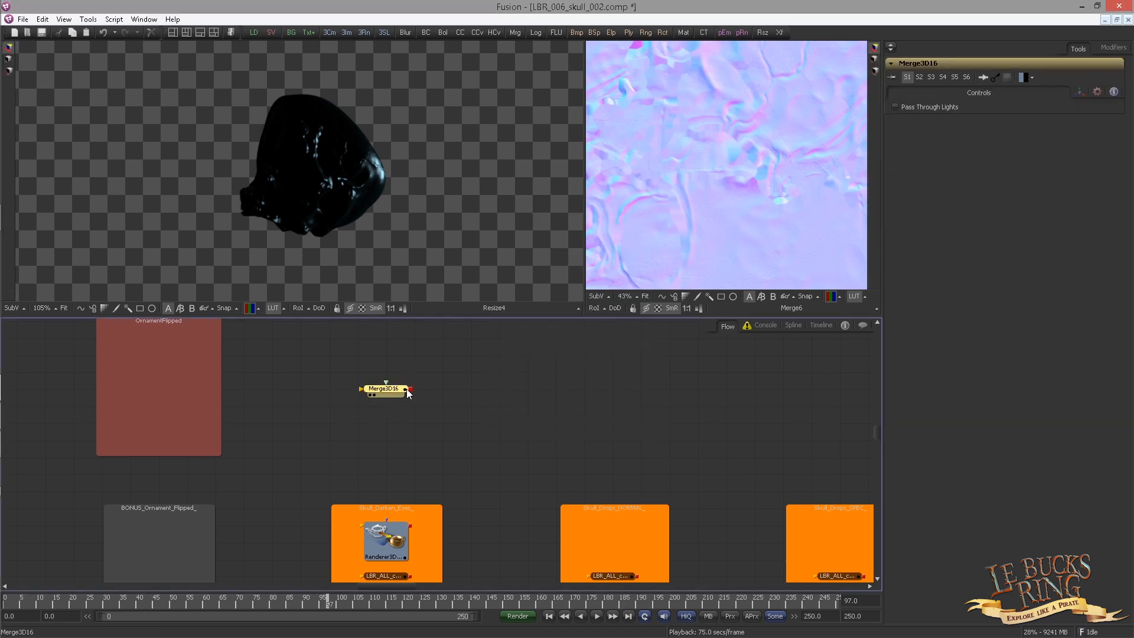
left_click_drag(406, 389, 386, 521)
left_click_drag(391, 393, 392, 359)
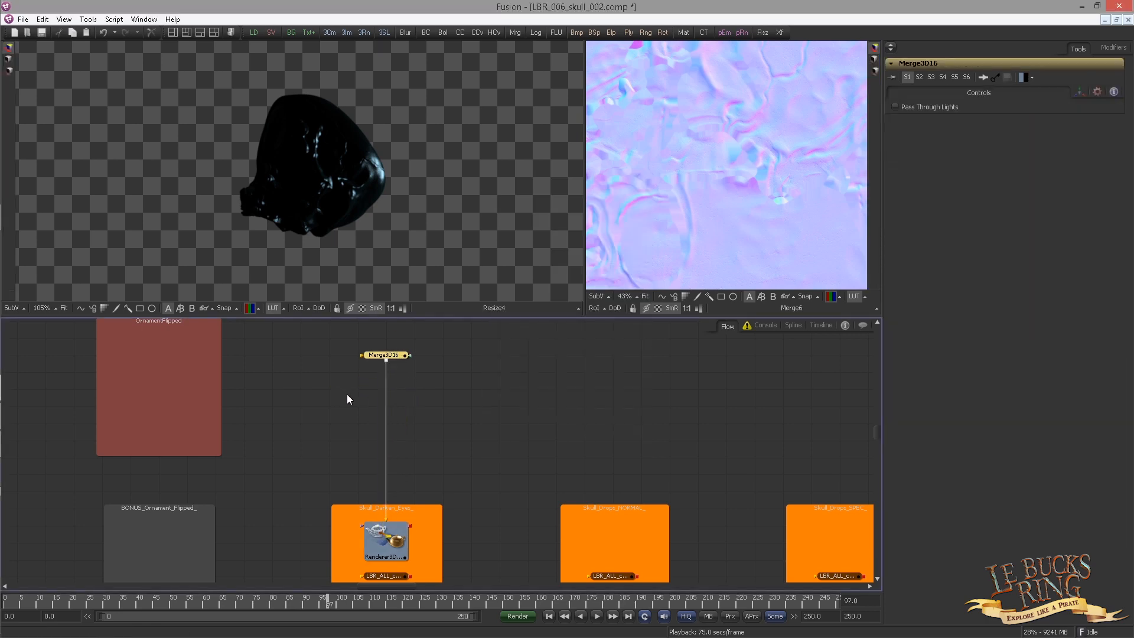
Connect the existing 3D scene's pipe router to the input of the new Merge3D node.
left_click_drag(361, 441, 398, 494)
scroll(389, 487, "down", 4)
mouse_move(338, 474)
left_mouse_down()
mouse_move(366, 466)
mouse_move(334, 474)
left_mouse_up()
left_click_drag(468, 470, 467, 417)
left_click_drag(341, 439, 468, 458)
scroll(468, 459, "down", 3)
left_click_drag(254, 453, 374, 463)
scroll(374, 463, "up", 1)
left_click_drag(329, 427, 292, 408)
left_click_drag(313, 411, 702, 445)
left_click_drag(629, 466, 271, 438)
scroll(346, 450, "up", 4)
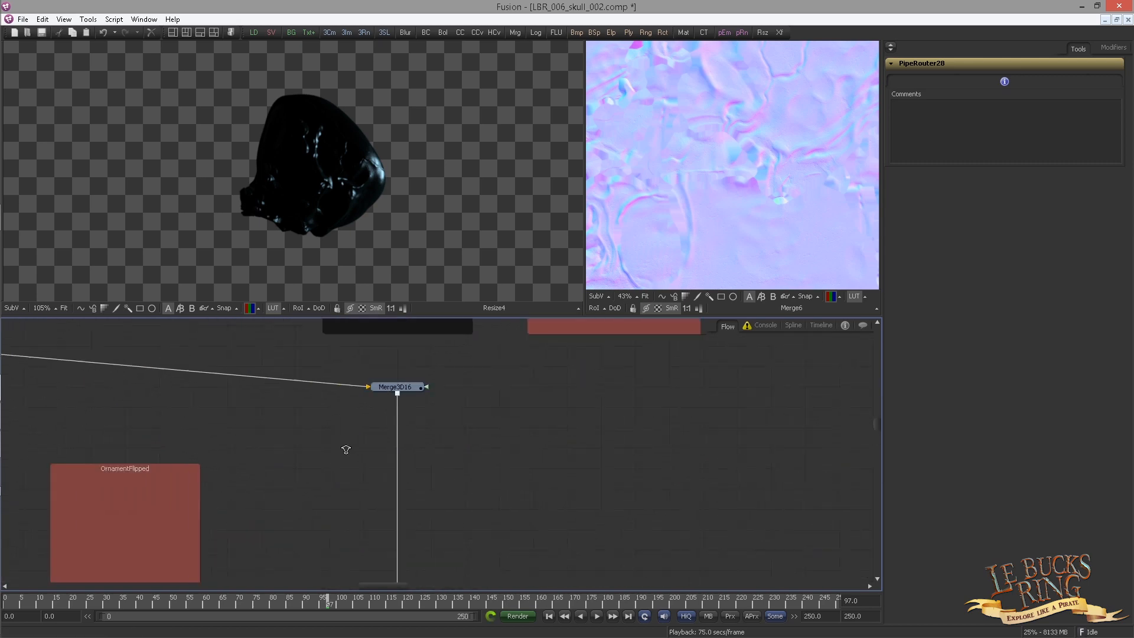
Show the Merge3D node's scene in the first viewer and orbit around the skull.
scroll(346, 449, "up", 2)
left_click_drag(518, 398, 503, 273)
left_click_drag(424, 180, 278, 215)
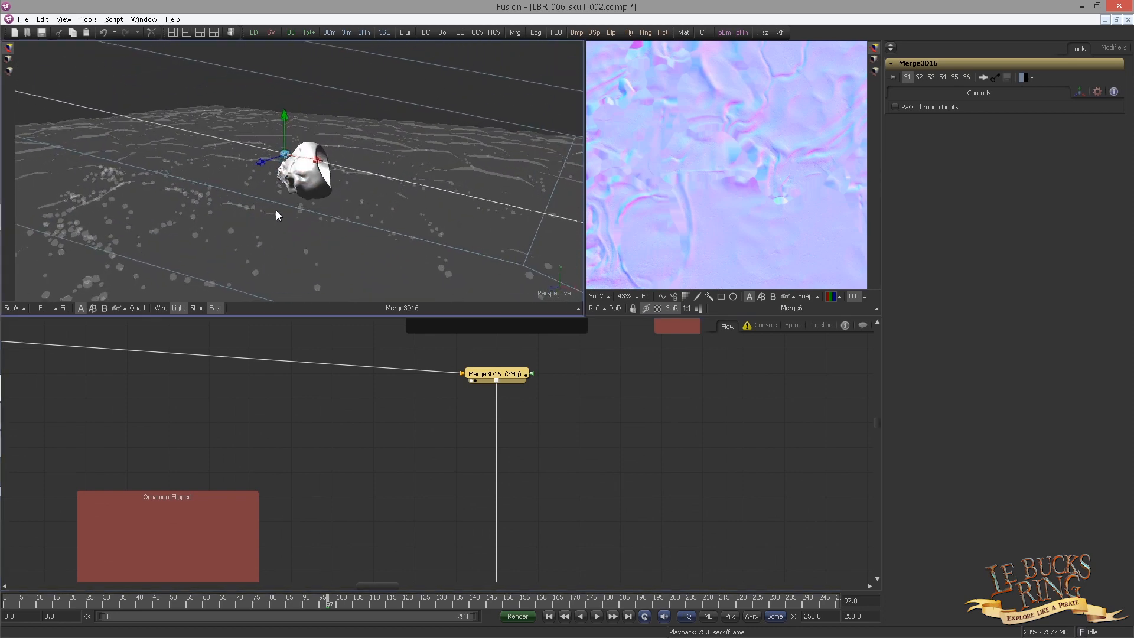
Paste an instance of the IN_Skull_OUT node into the Skull_Remapping group and show it in the second viewer.
left_click_drag(531, 326, 429, 468)
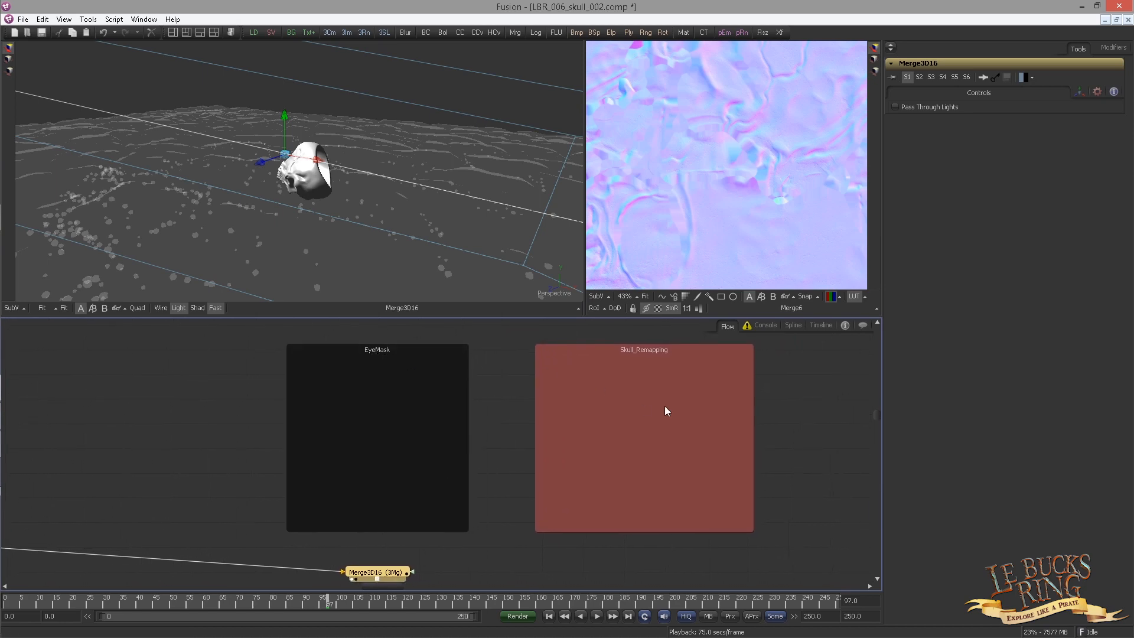
left_click_drag(664, 411, 586, 385)
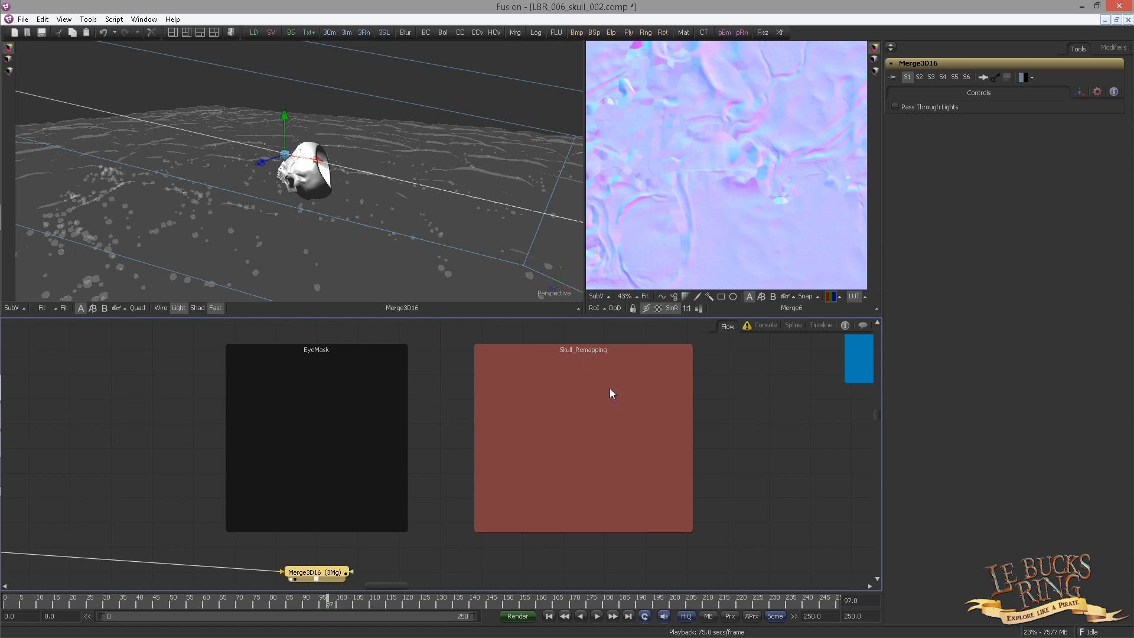
left_click_drag(477, 486, 490, 433)
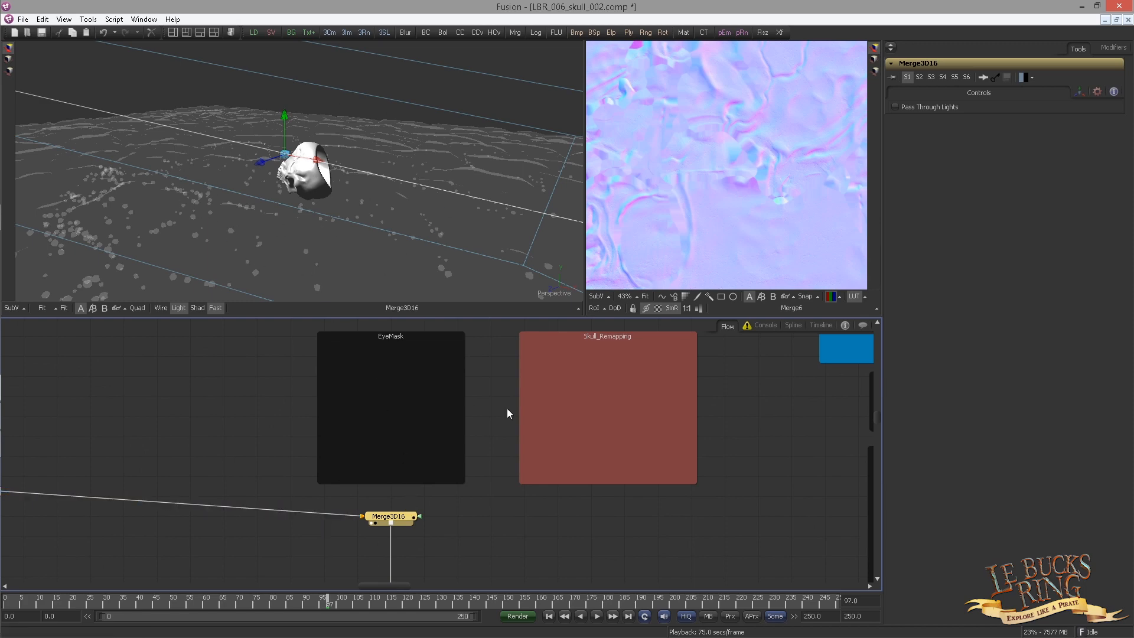
left_click_drag(568, 388, 528, 406)
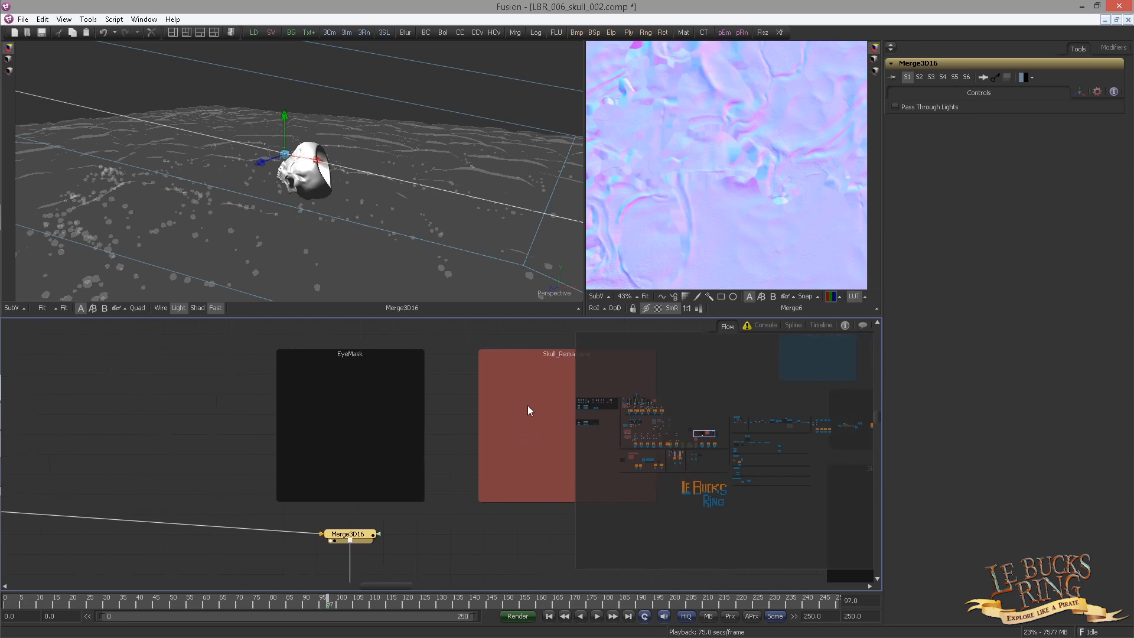
left_click_drag(289, 469, 338, 400)
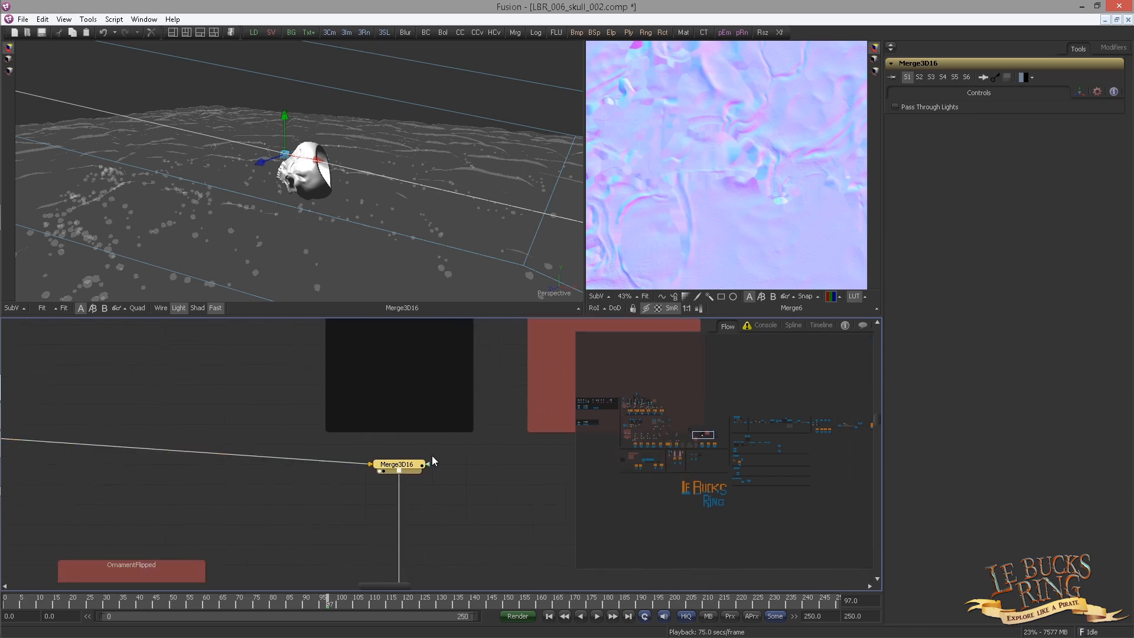
left_click(407, 464)
left_click_drag(704, 435, 595, 416)
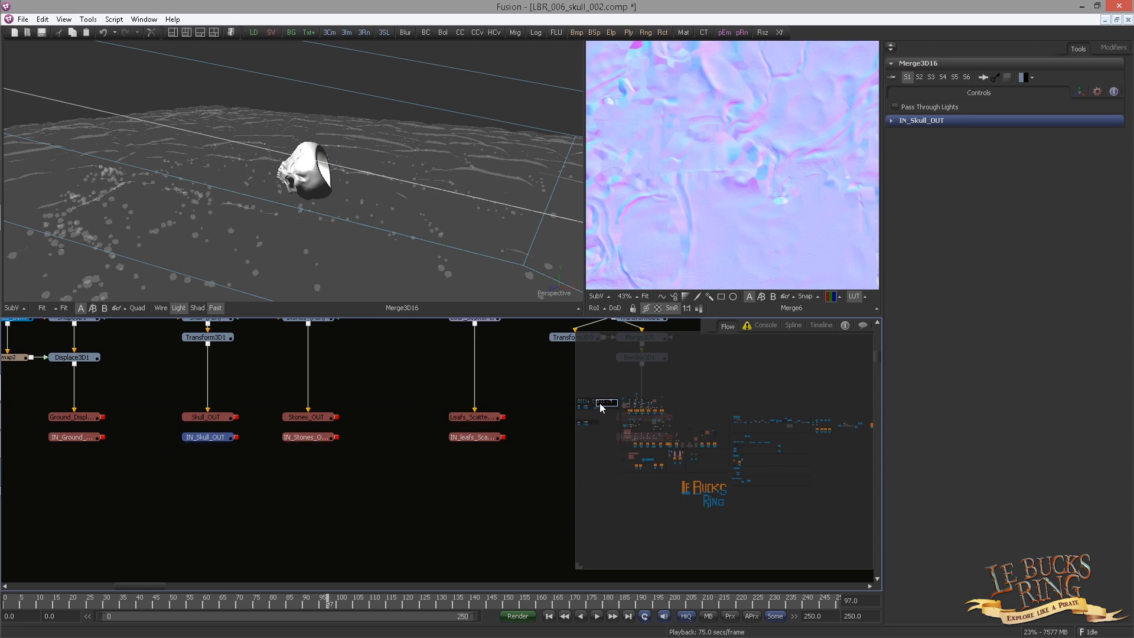
left_click_drag(601, 408, 709, 438)
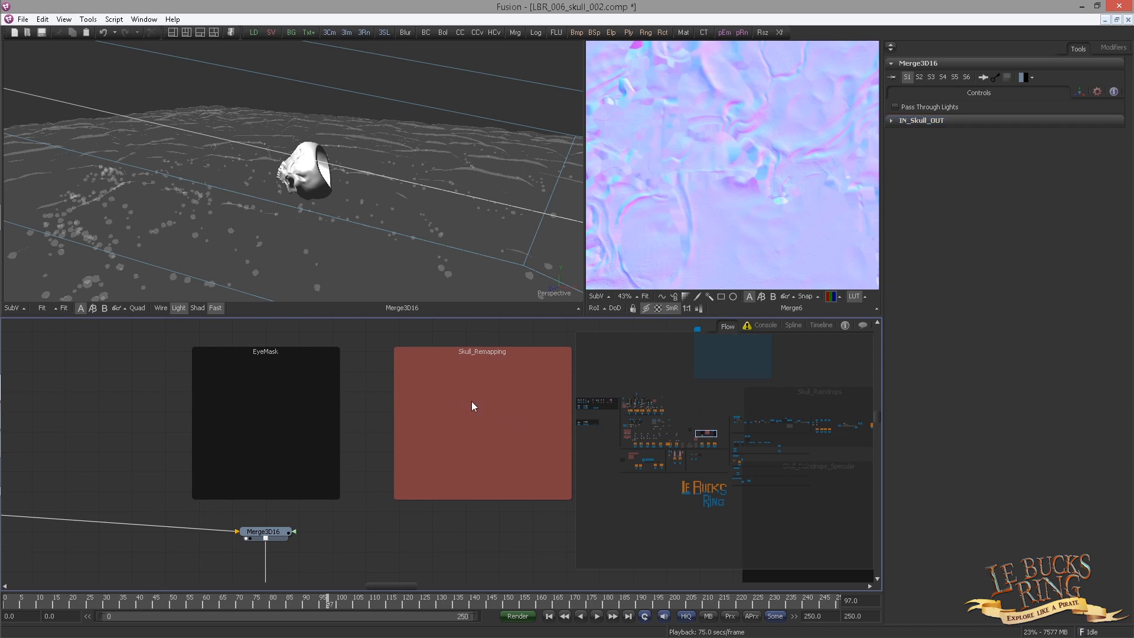
key("ctrl+shift+v")
key("2")
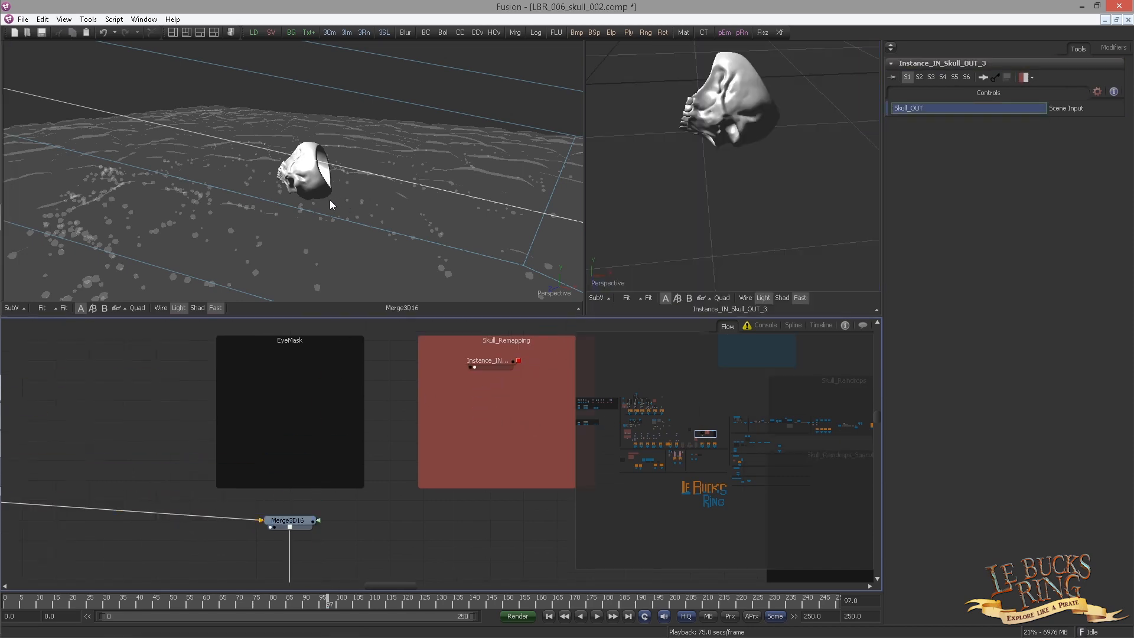
Add an Override 3D node and insert it into the connection feeding the Merge3D's scene input.
left_click(490, 363)
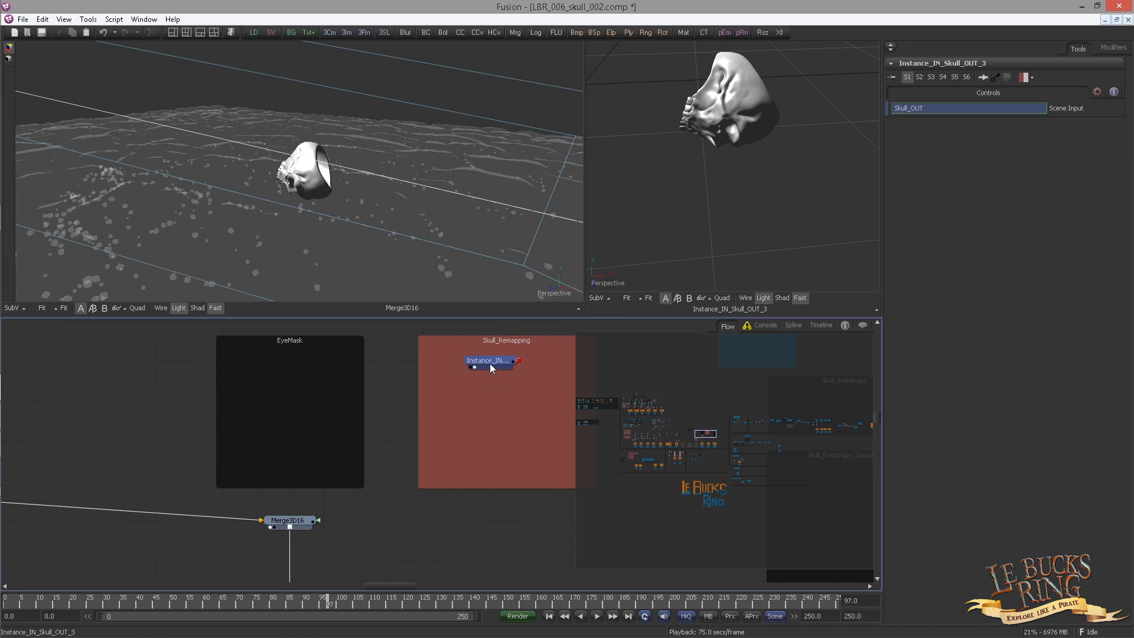
left_click(300, 526)
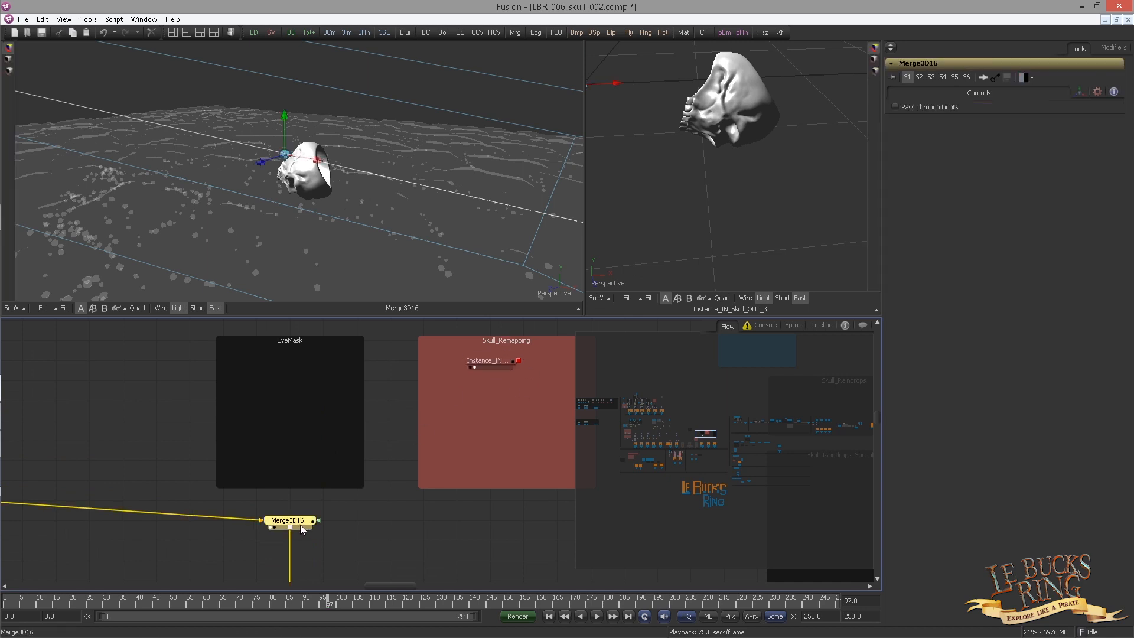
left_click(136, 464)
key("ctrl+space")
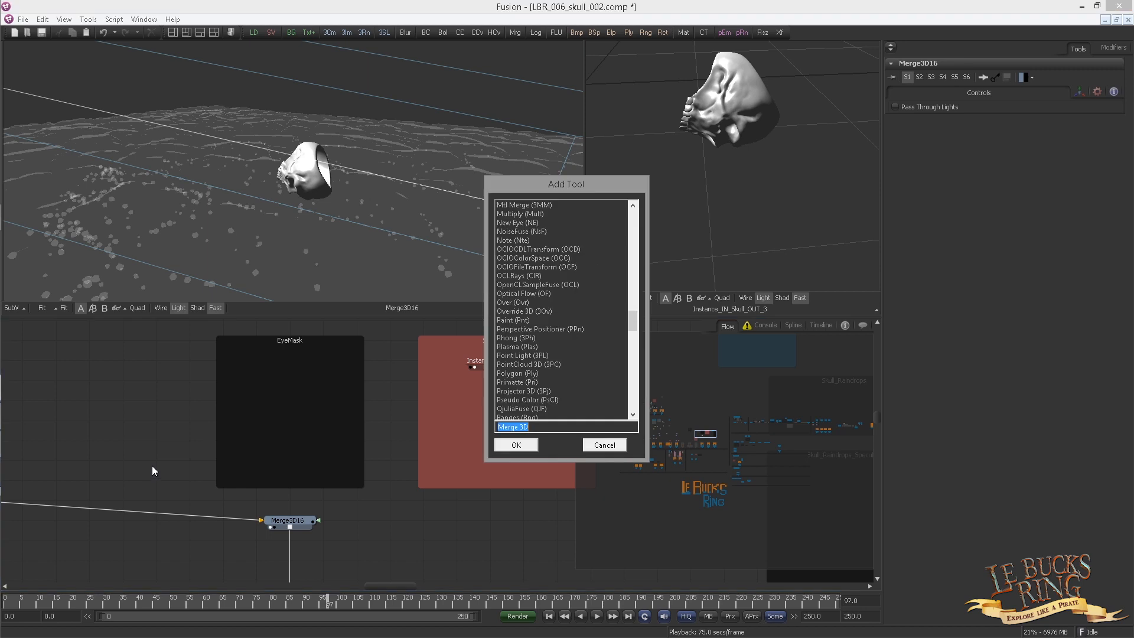
type("overrid")
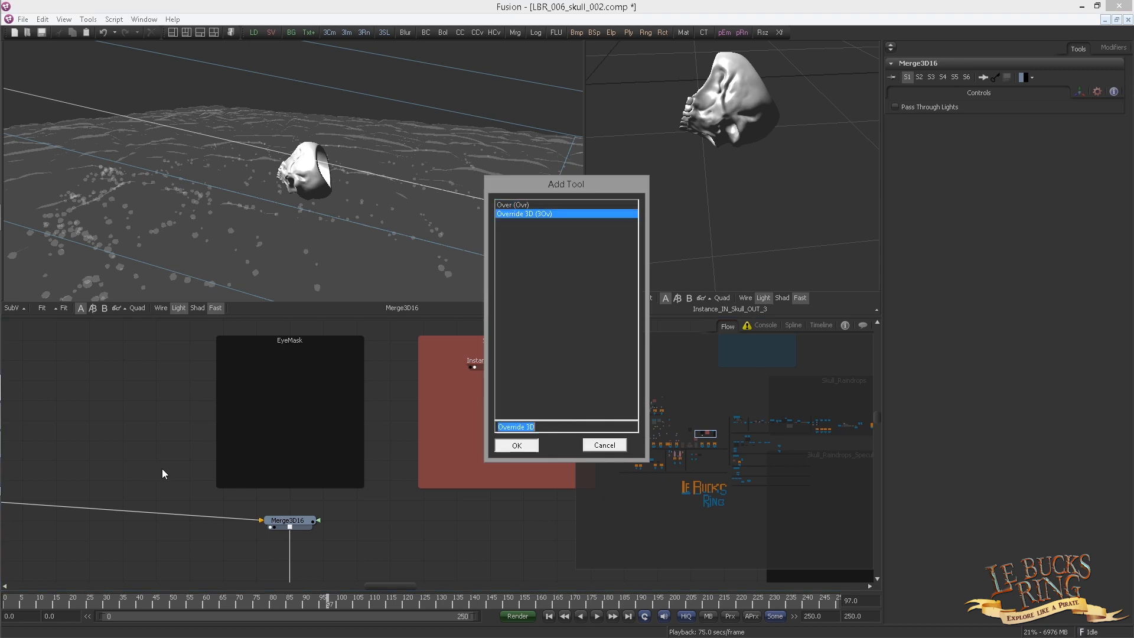
key("Return")
left_click_drag(133, 481, 224, 522)
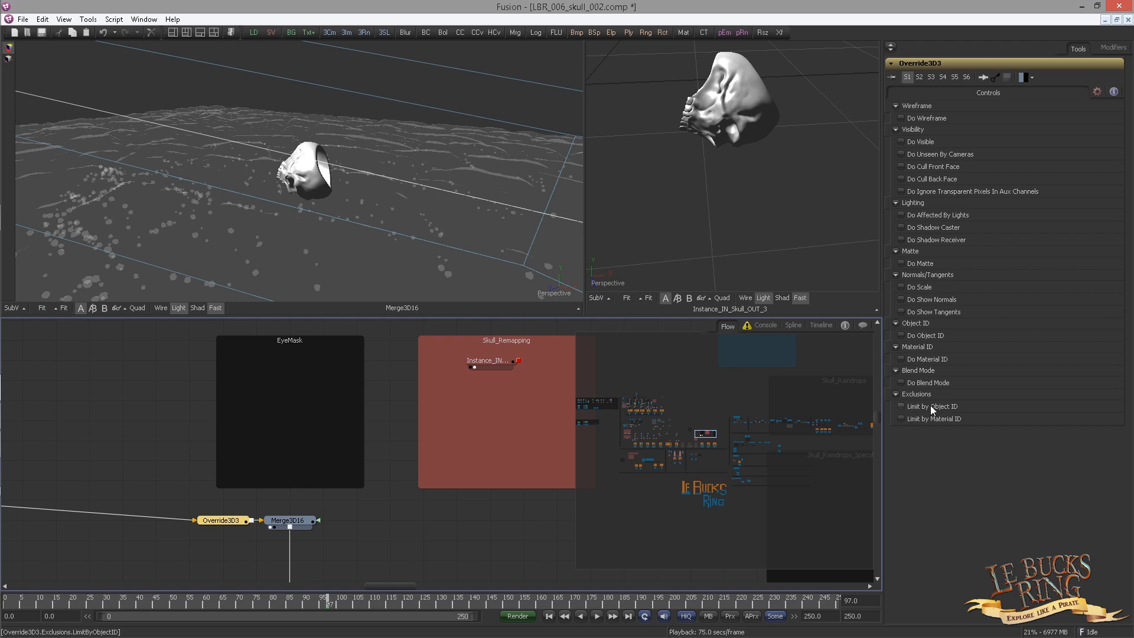
Enable Limit by Object ID on the Override3D and look up the ObjectID of the Skull FBX node in the Loaders group.
left_click(900, 406)
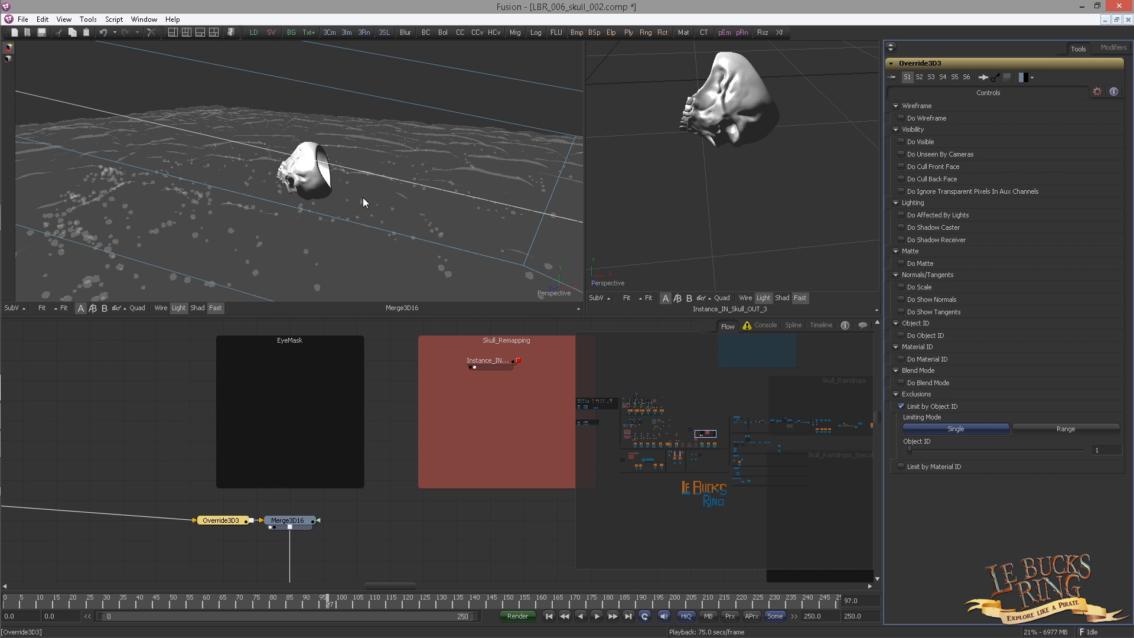
left_click_drag(704, 437, 598, 406)
left_click_drag(519, 359, 324, 459)
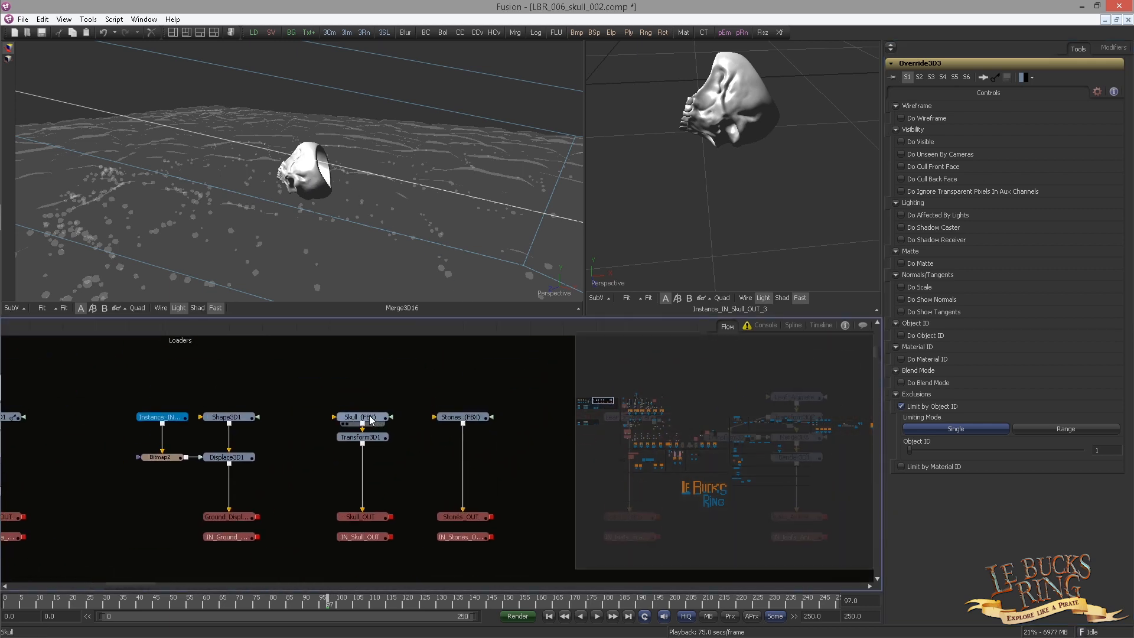
left_click(371, 419)
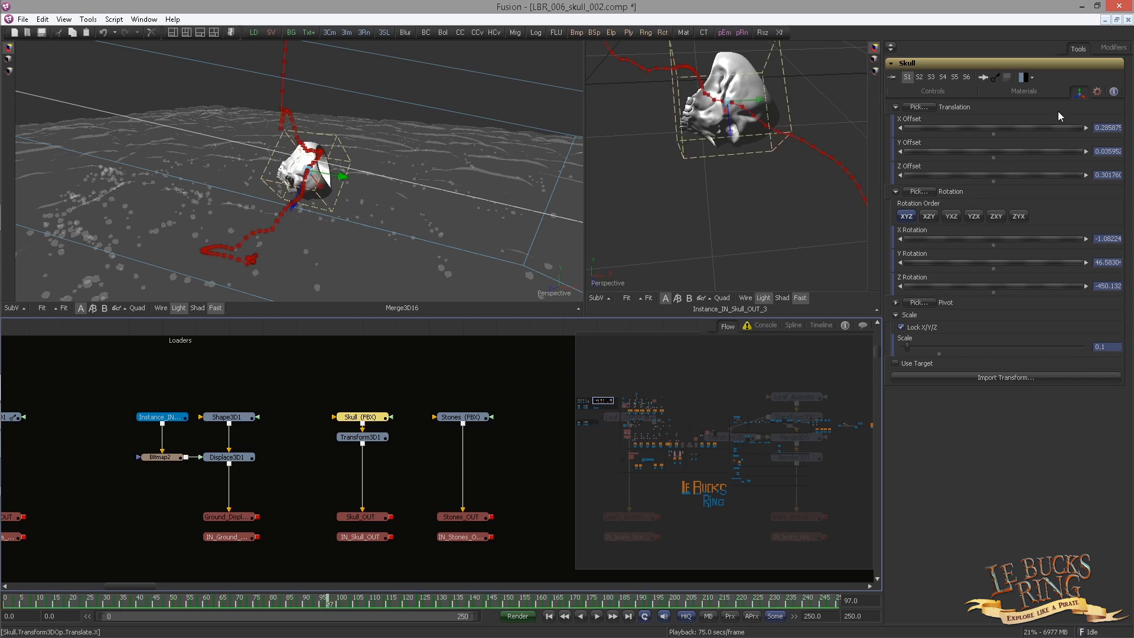
left_click(952, 91)
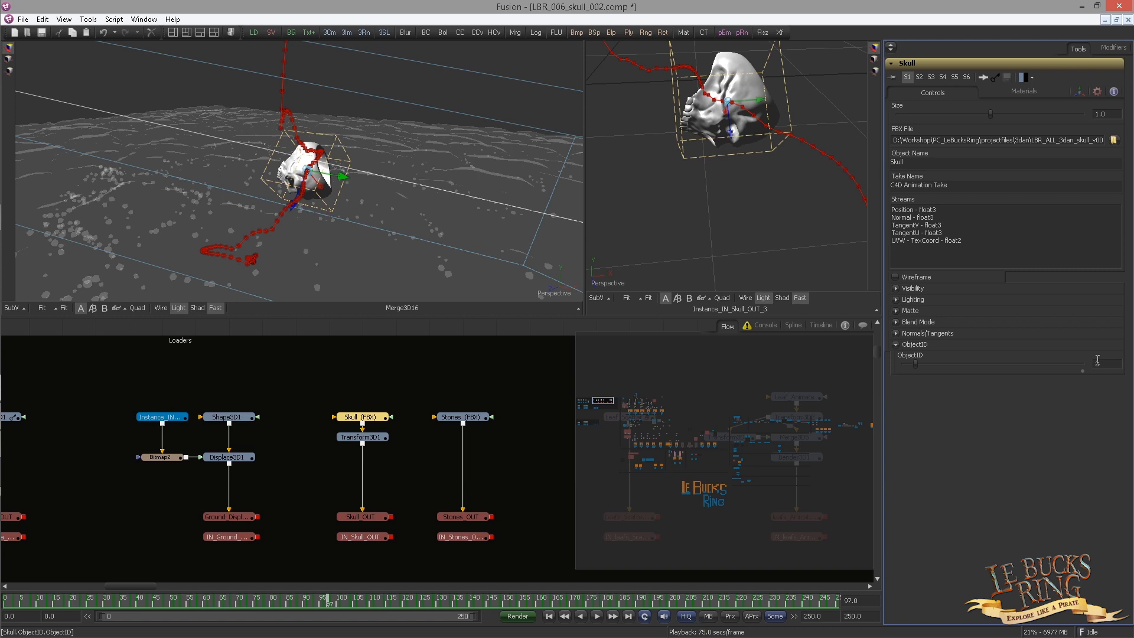
left_click_drag(610, 402, 707, 434)
left_click_drag(362, 483, 523, 459)
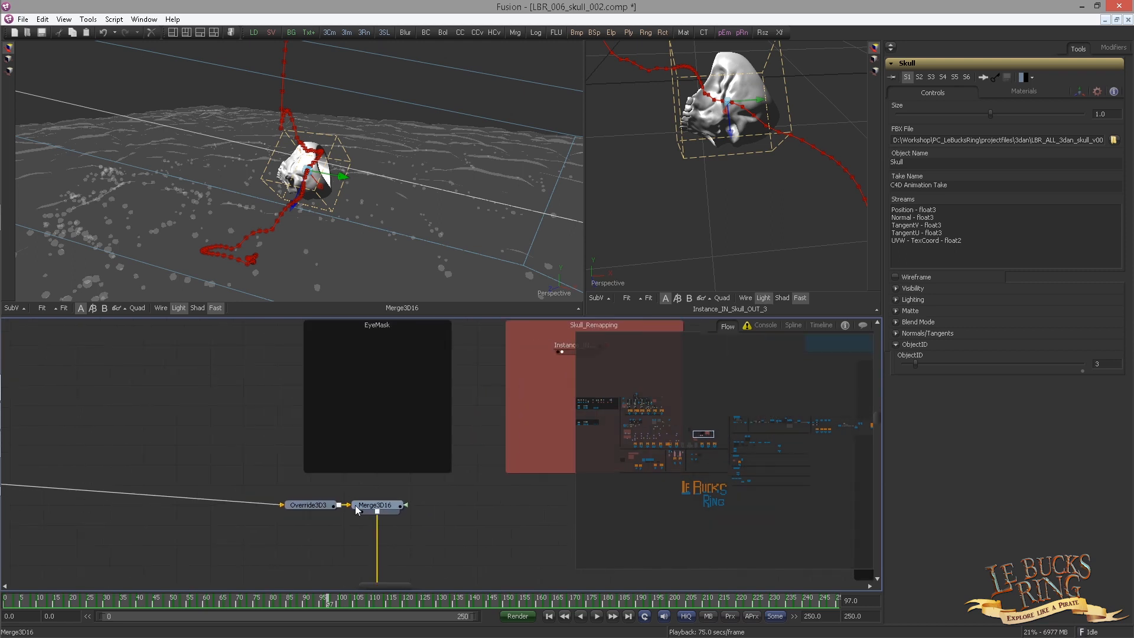
Set the Override3D's limiting object ID to 3, enable Do Visible and turn Visible off.
left_click(310, 505)
double_click(1097, 450)
type("3")
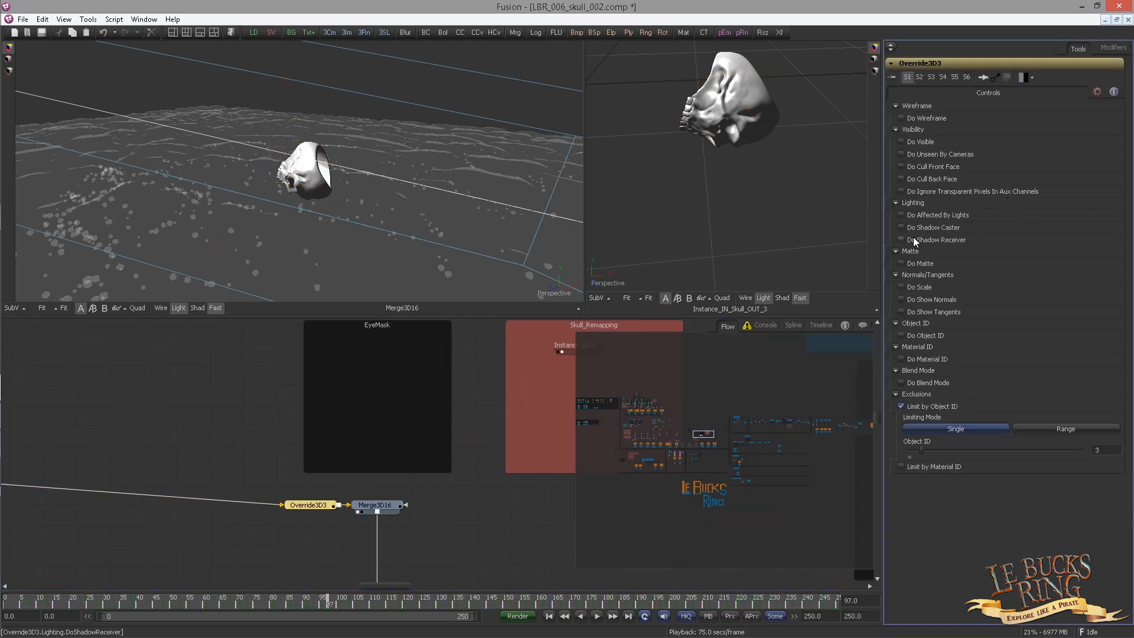
left_click(900, 142)
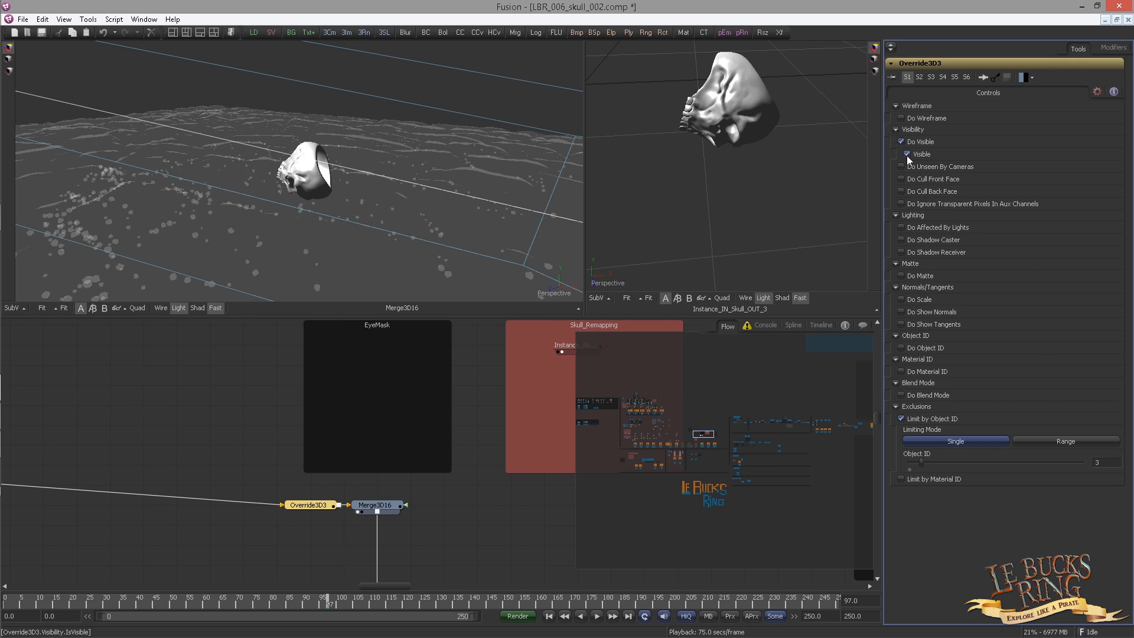
left_click(906, 154)
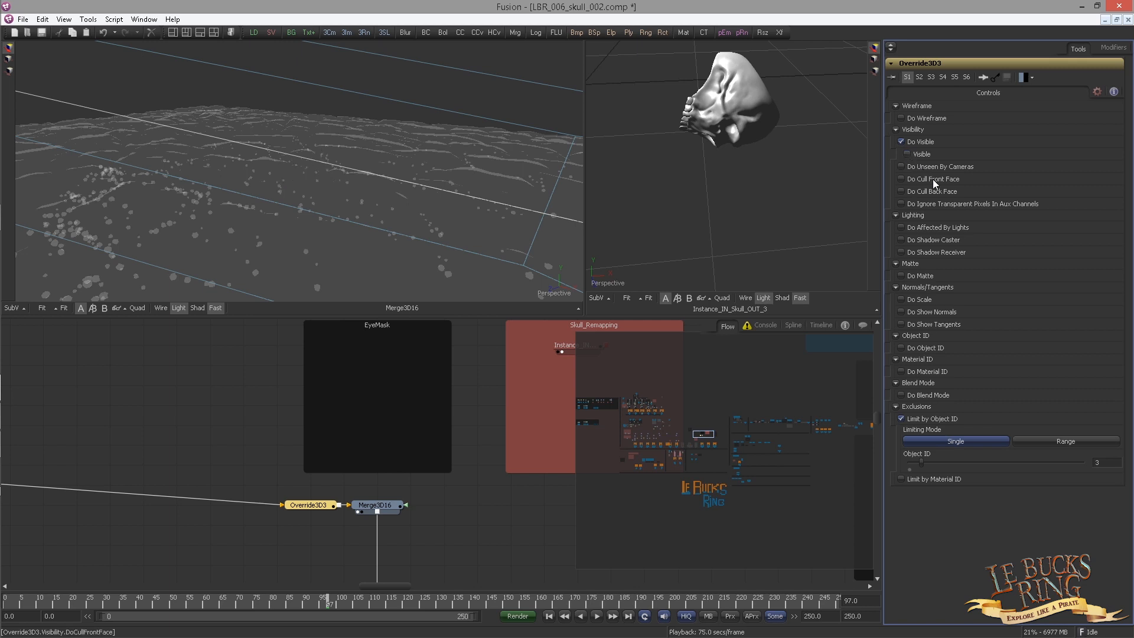
Connect the skull instance in the Skull_Remapping group to the Merge3D and reposition the instance node within its group.
left_click_drag(419, 459, 293, 458)
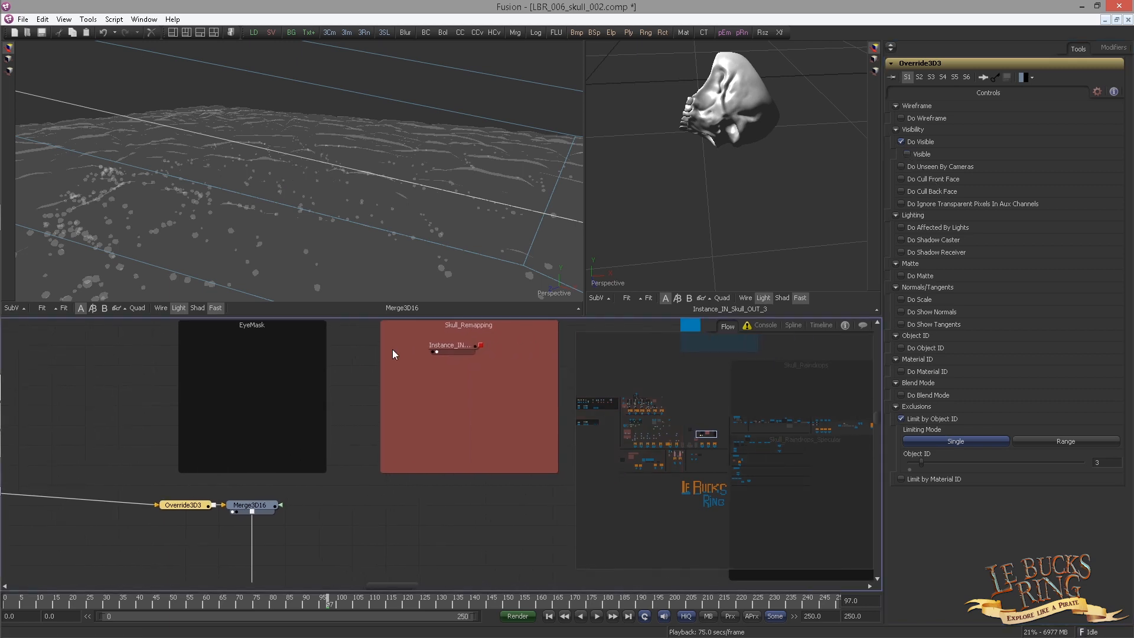
left_click_drag(481, 348, 265, 510)
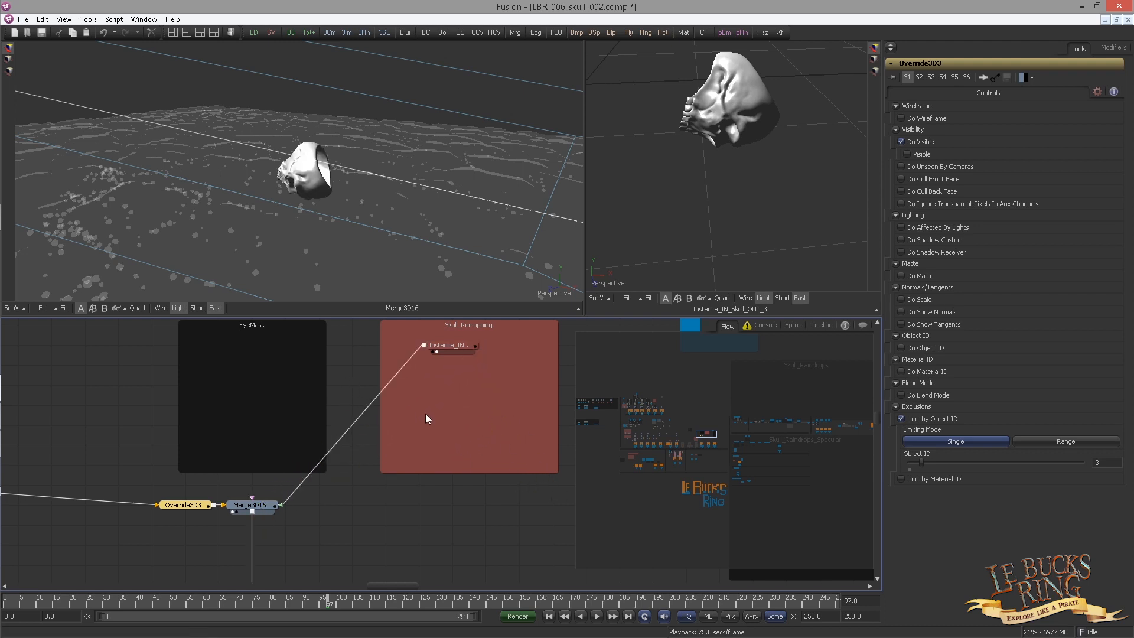
left_click_drag(452, 347, 487, 347)
Add a UV Map 3D node between the skull instance and the Merge3D, and arrange both nodes inside the Skull_Remapping group.
left_click(464, 396)
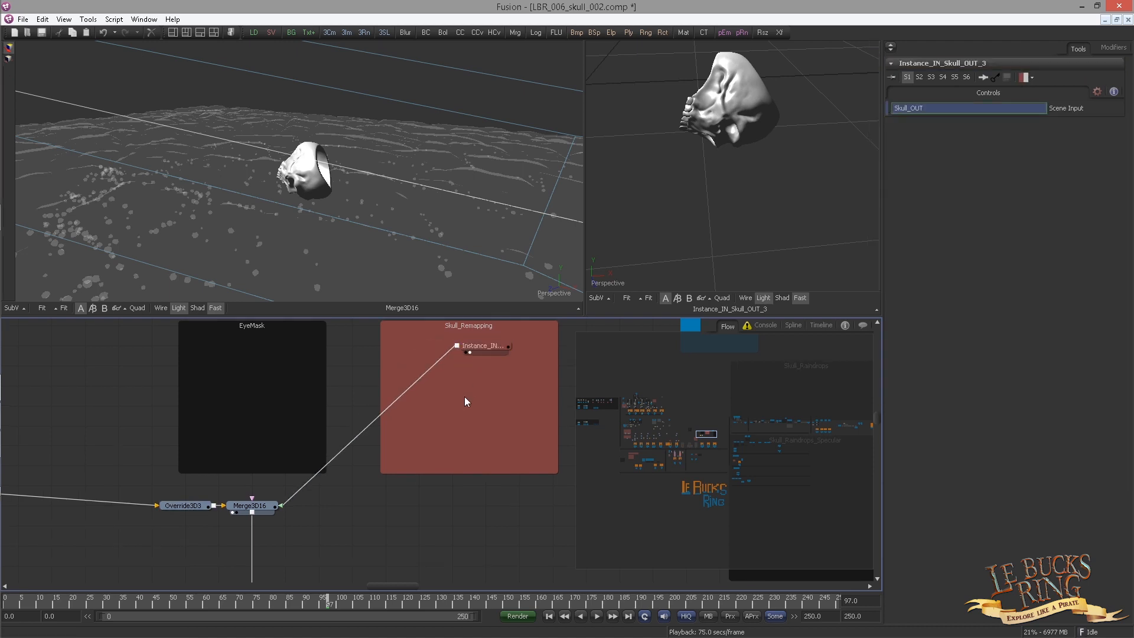
key("ctrl+space")
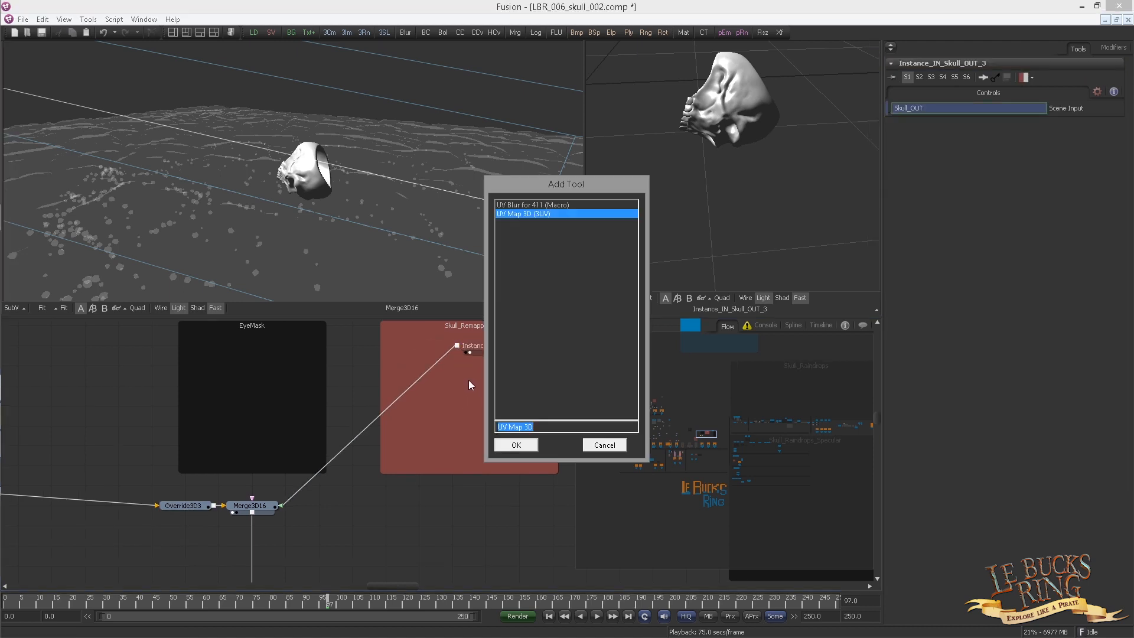
key("Return")
left_click_drag(452, 389, 420, 406)
left_click_drag(488, 347, 455, 348)
left_click_drag(424, 406, 423, 445)
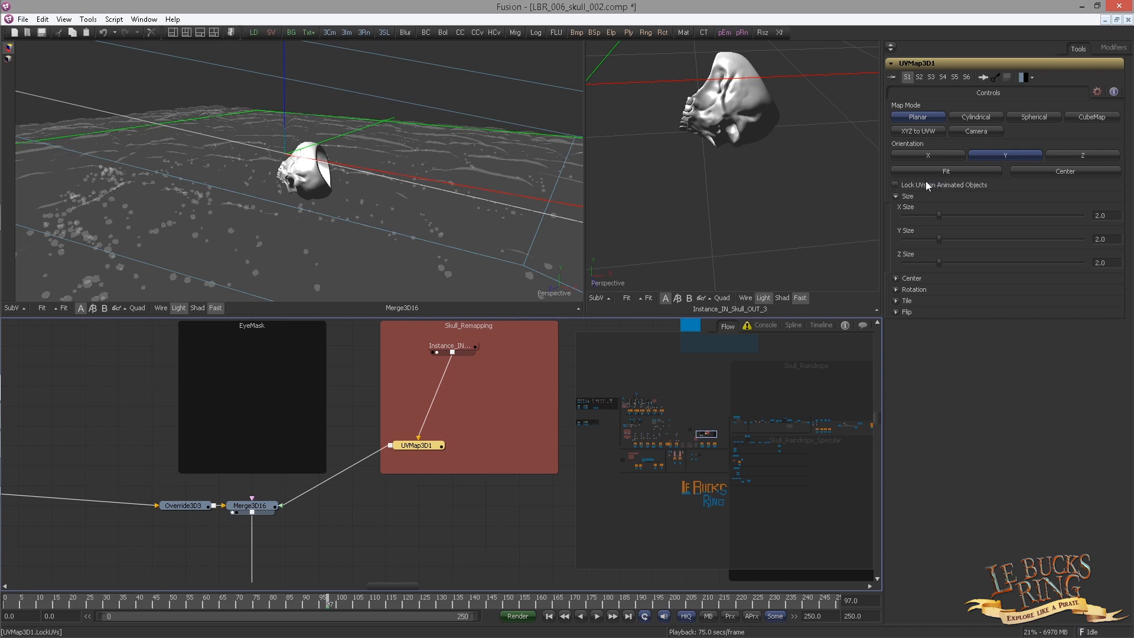
Enable Lock UVs on Animated Objects for the UVMap3D, go to frame 250 and set its Ref Time to 250.
left_click(895, 184)
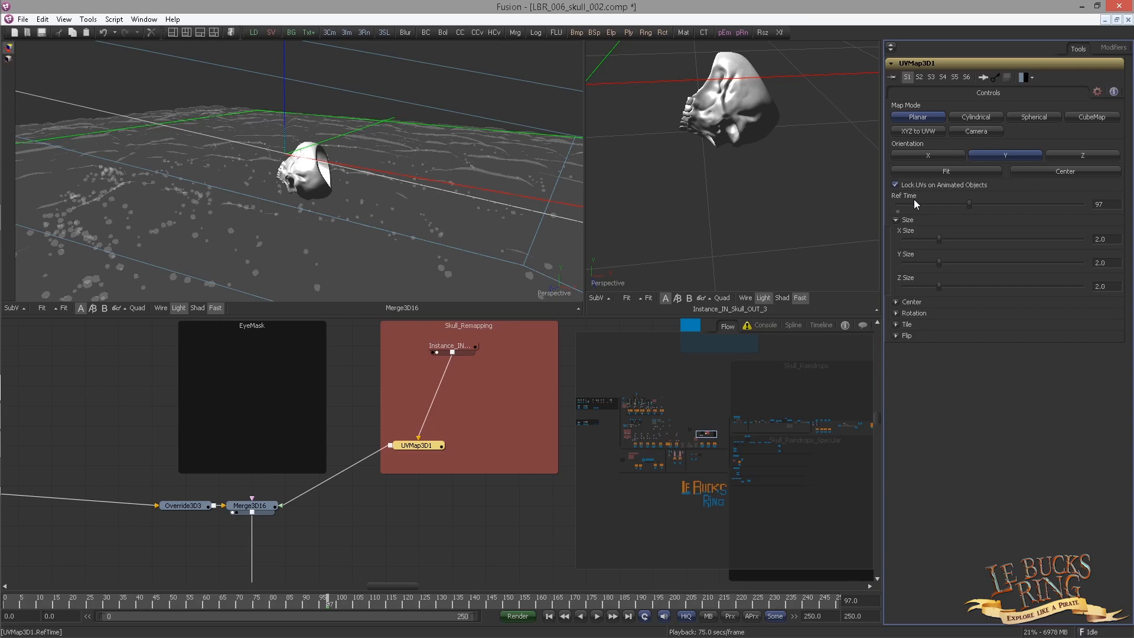
left_click_drag(861, 601, 828, 600)
type("250")
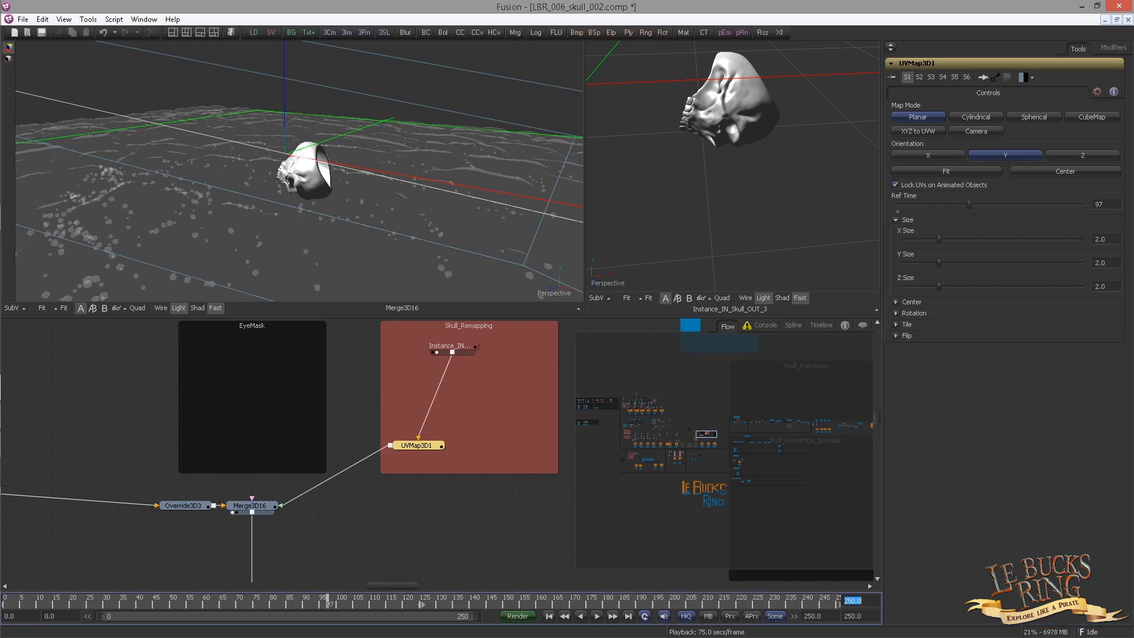
key("Return")
left_click(1099, 205)
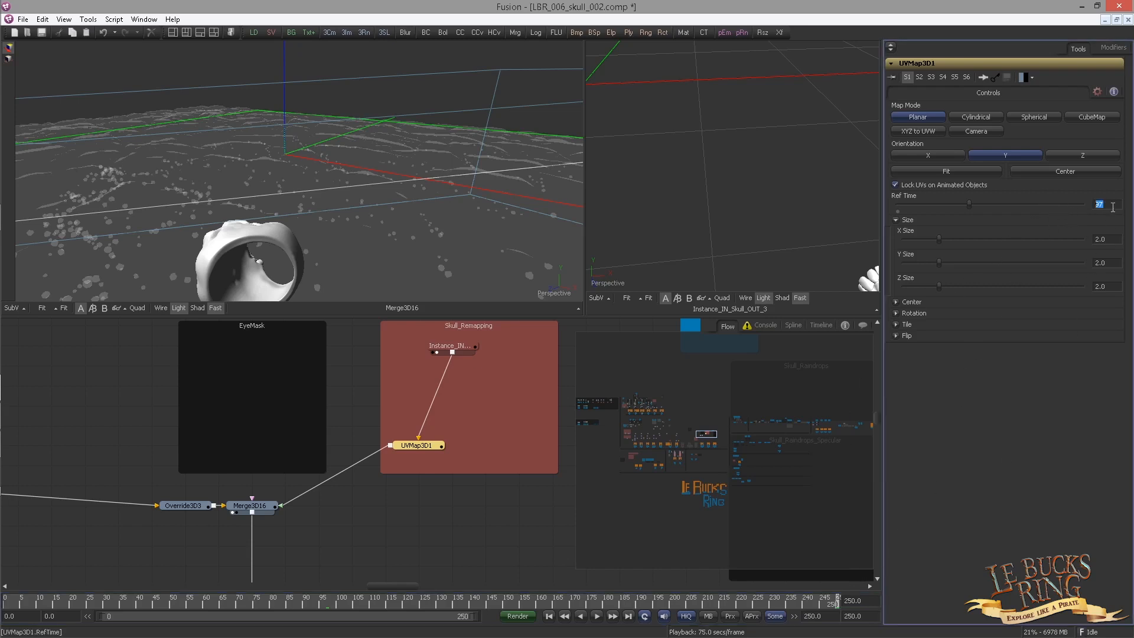
type("250")
left_click_drag(373, 251, 256, 228)
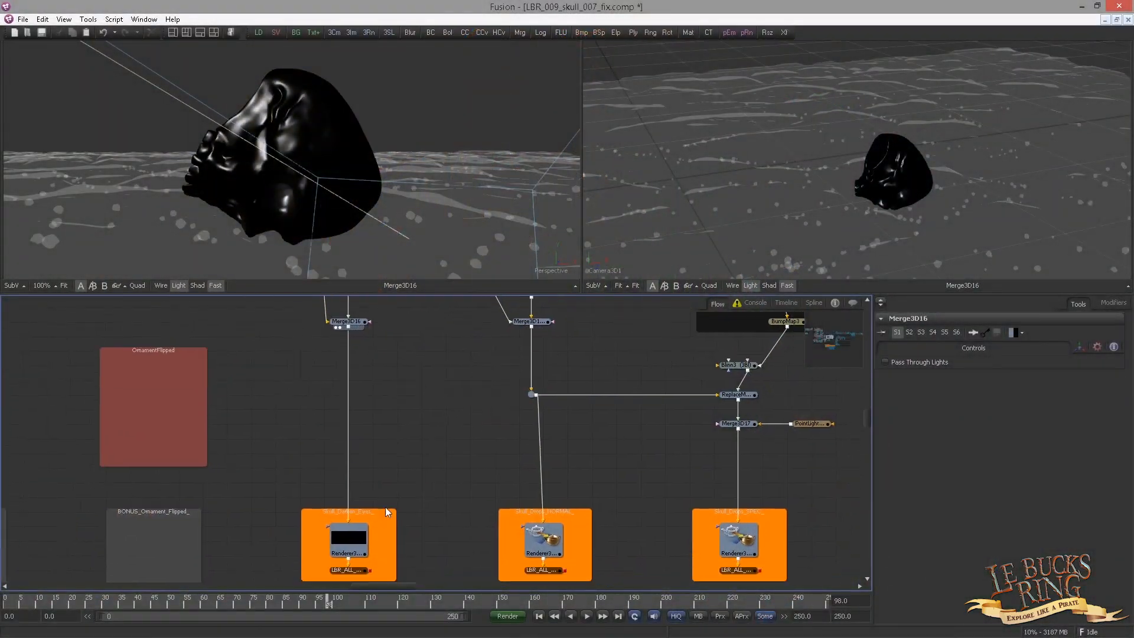
In LBR_009_skull_007_fix.comp, view the Renderer3D fed by Merge3D16, duplicate it beside the original and connect Merge3D16 to the copy.
left_click_drag(349, 539, 330, 177)
left_click(357, 537)
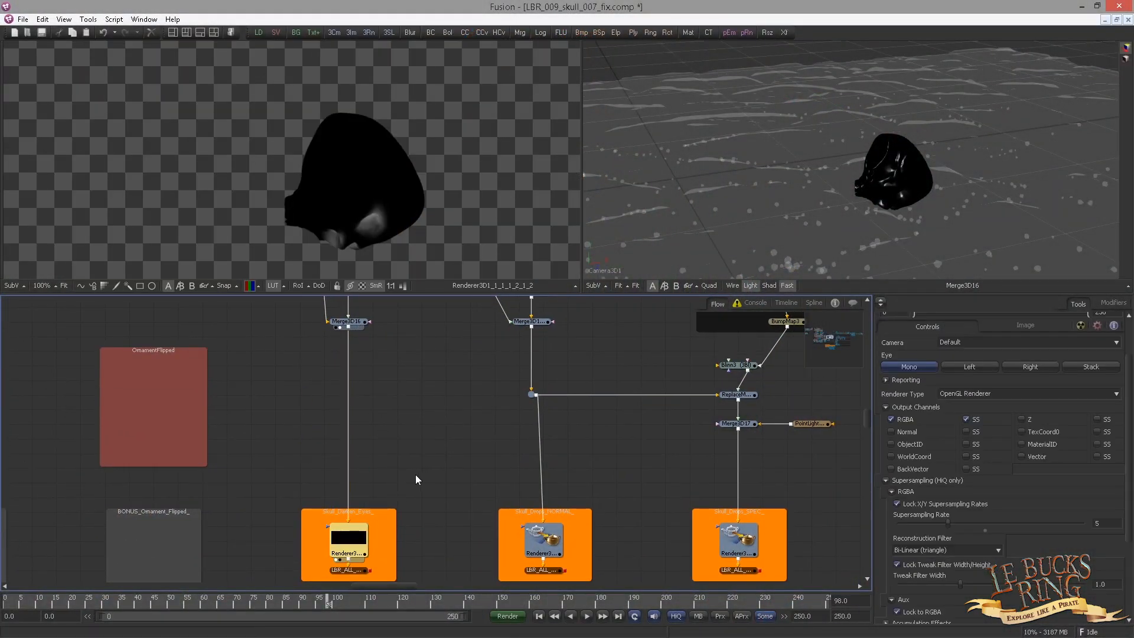
key("ctrl+c")
key("ctrl+v")
left_click_drag(431, 516, 429, 558)
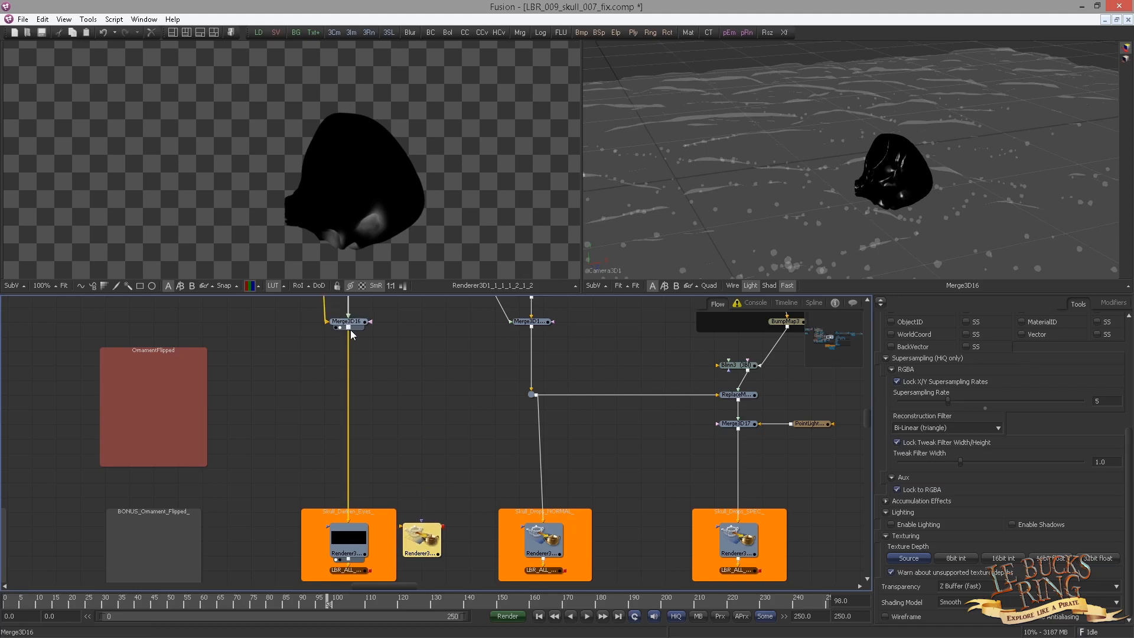
left_click_drag(349, 327, 424, 535)
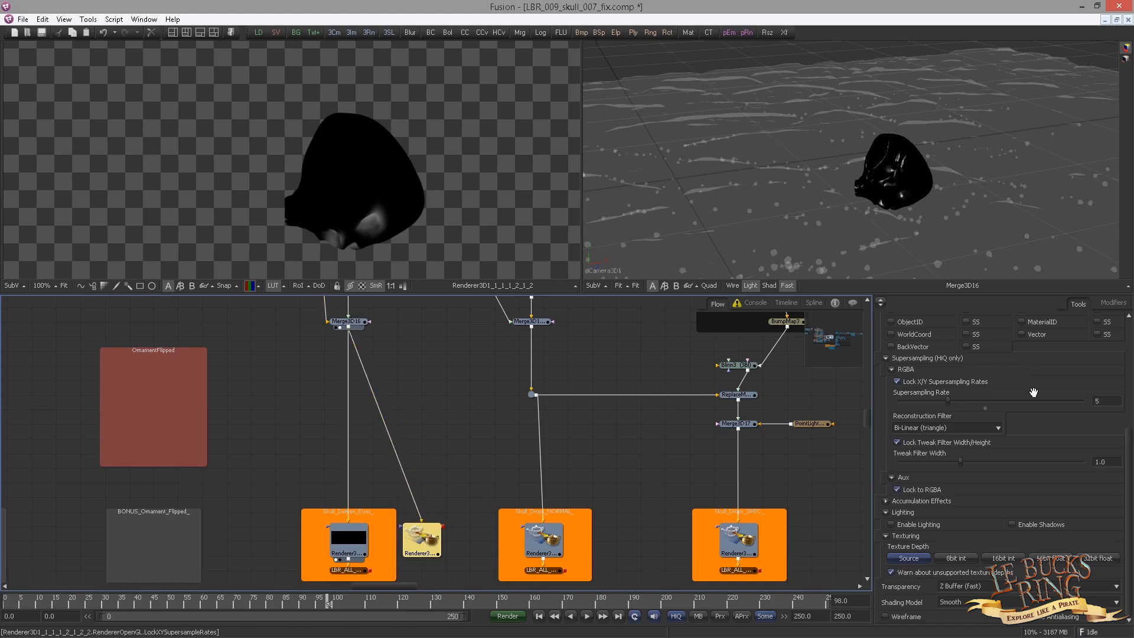
Set the copied renderer's type to OpenGL UV Renderer with Wireframe enabled, and view its unwrapped output.
scroll(925, 426, "up", 5)
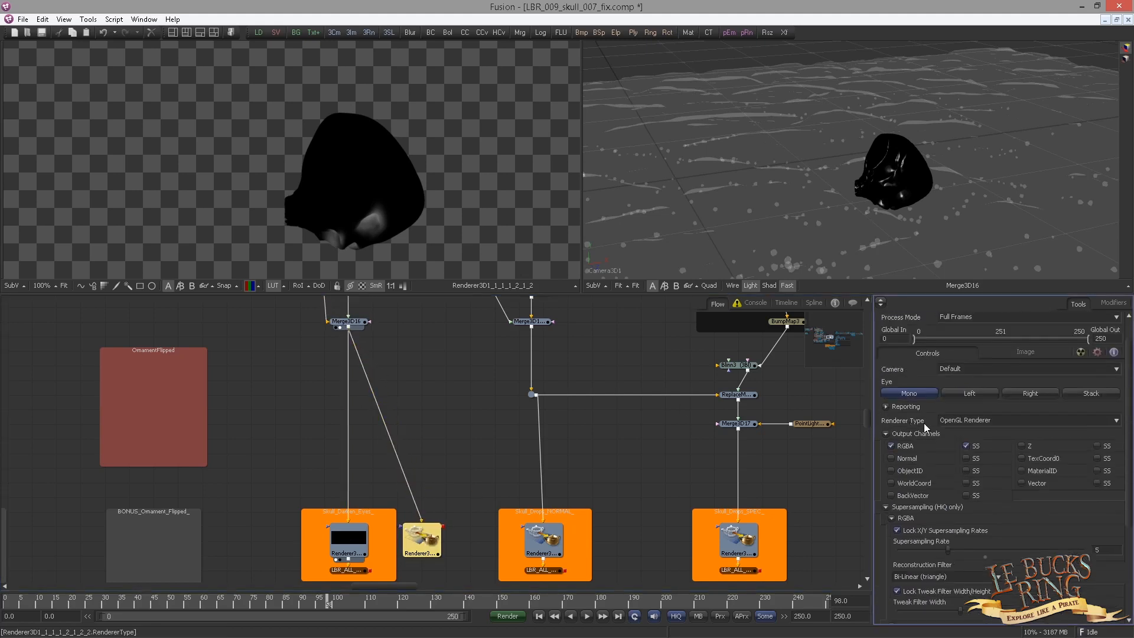
left_click(989, 424)
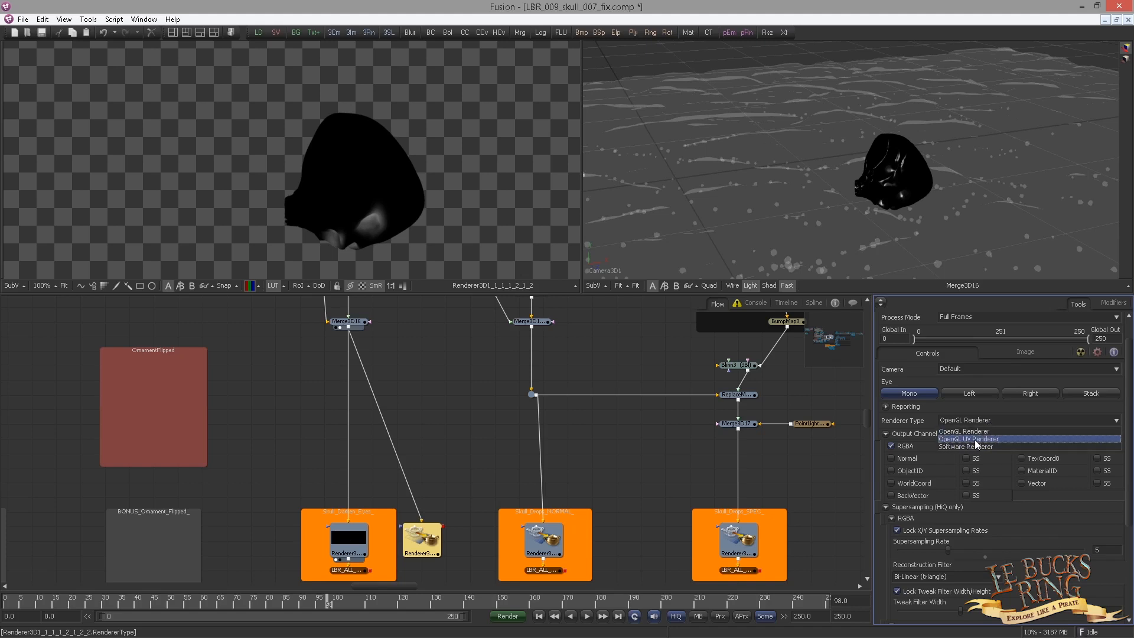
left_click(957, 439)
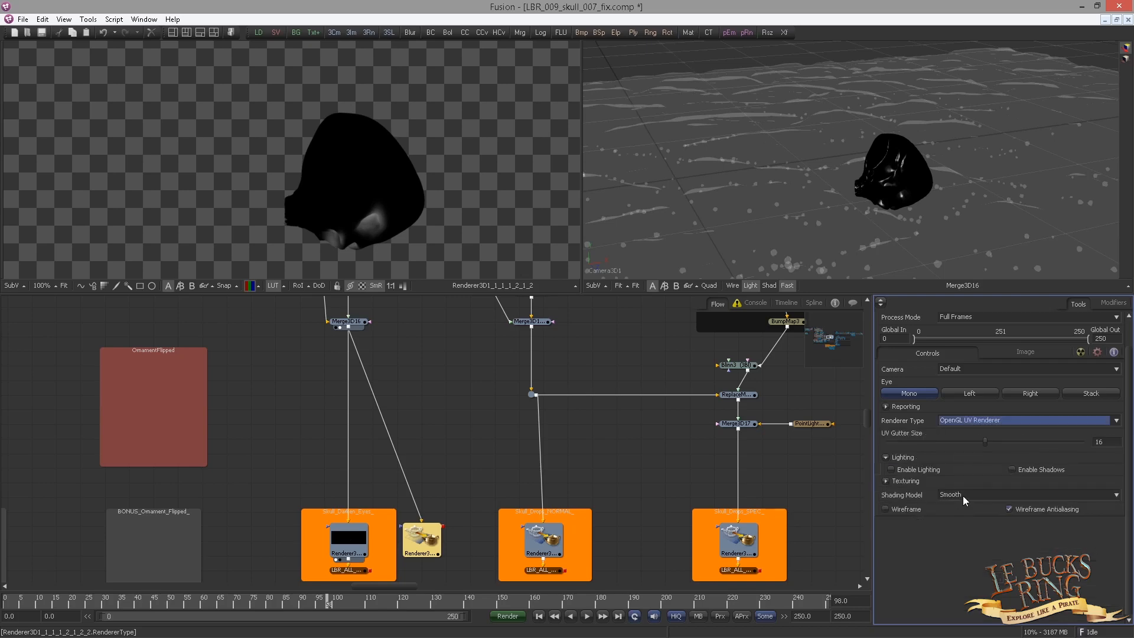
left_click_drag(421, 538, 111, 181)
left_click_drag(235, 196, 452, 186)
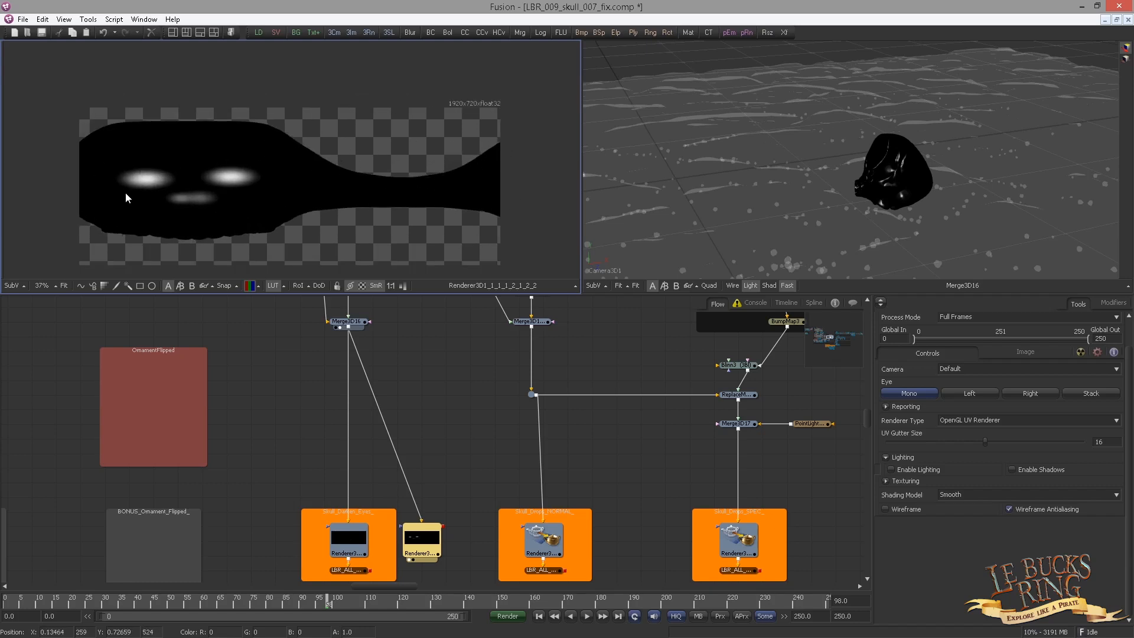
left_click(899, 509)
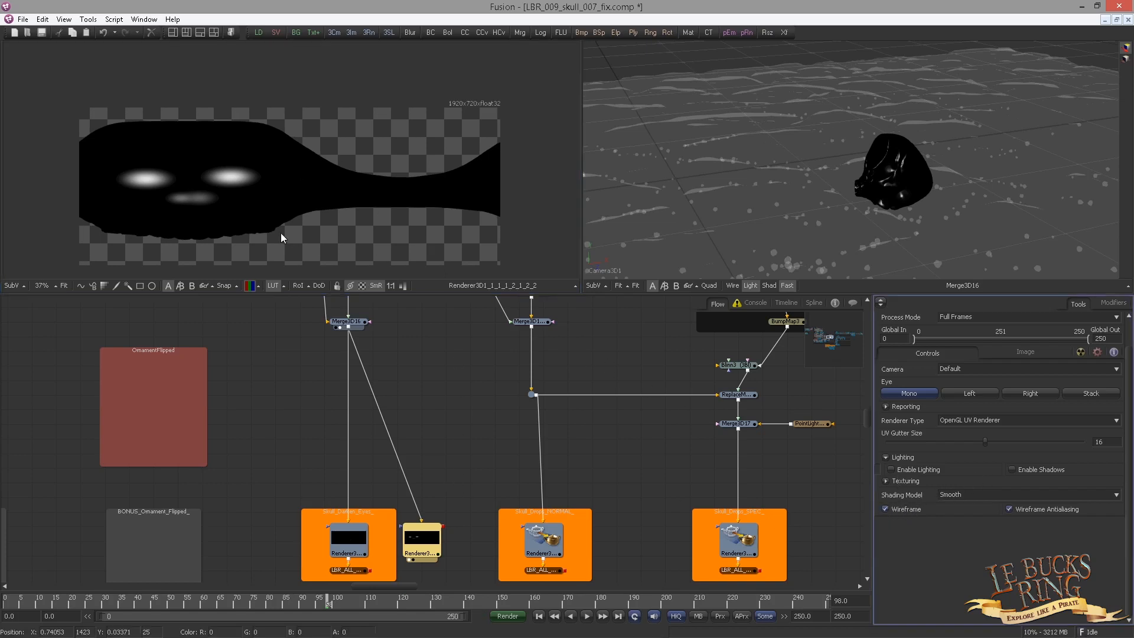
left_click(392, 463)
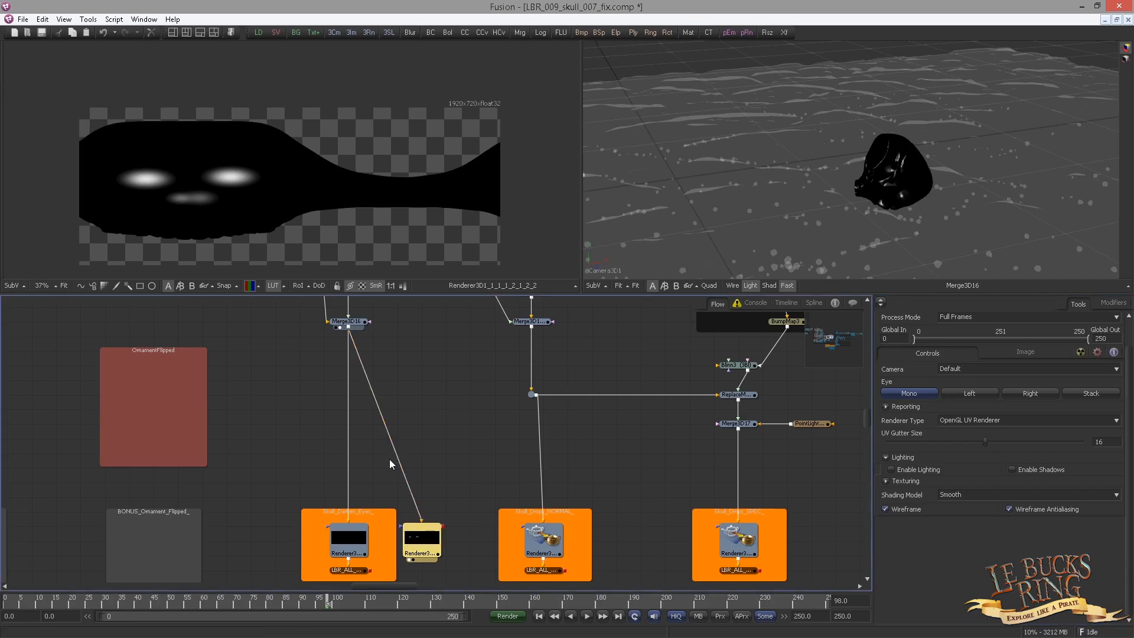
Examine the size, center and rotation settings of the UVMap3D1 node in the finished comp's remapping group.
left_click_drag(427, 342, 512, 458)
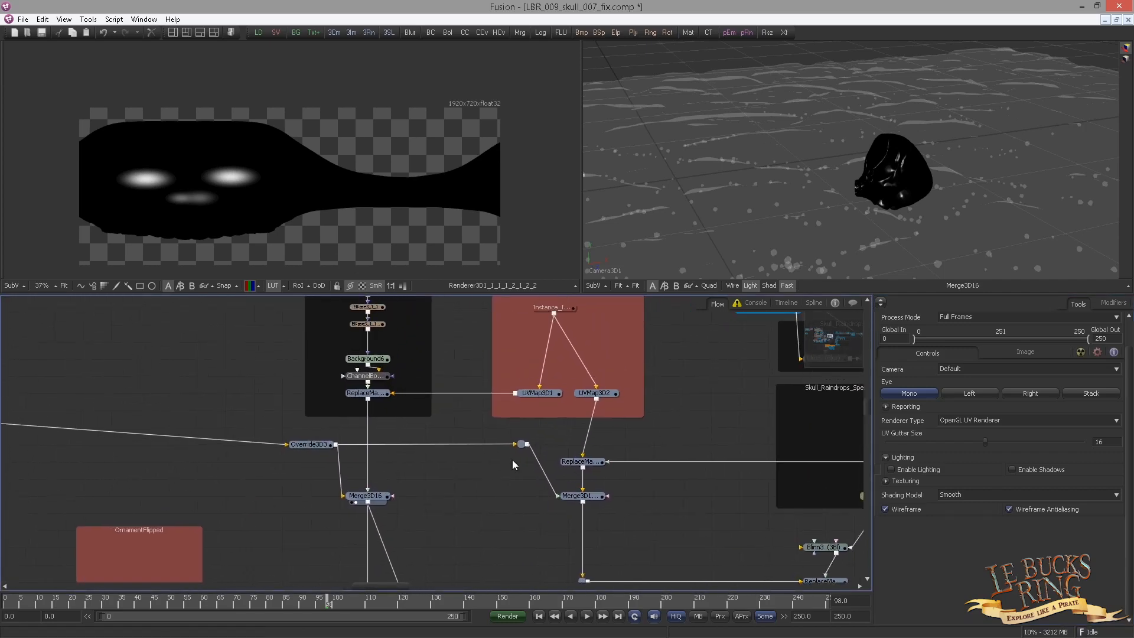
left_click(526, 393)
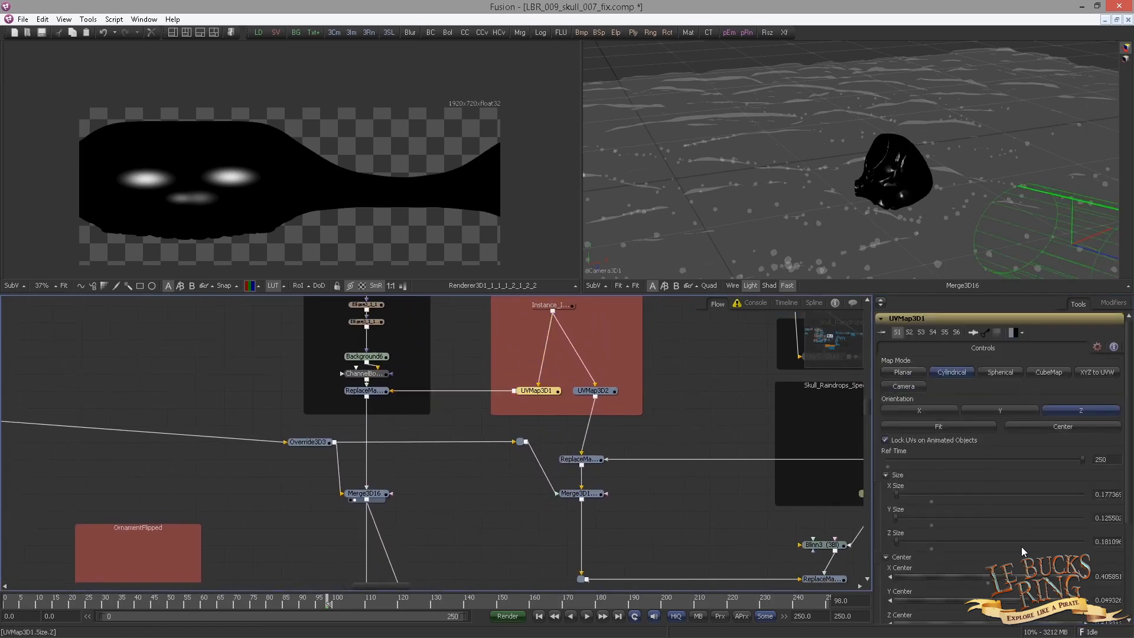
scroll(1020, 574, "down", 5)
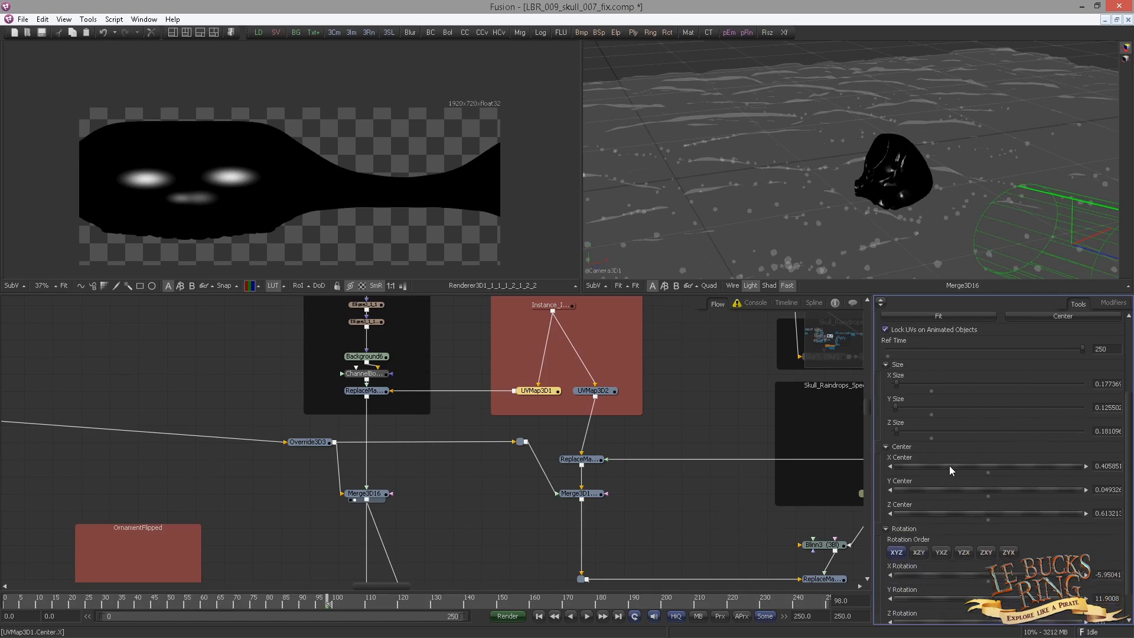
scroll(1009, 527, "down", 1)
mouse_move(961, 544)
left_mouse_down()
mouse_move(986, 535)
mouse_move(918, 541)
mouse_move(995, 568)
mouse_move(942, 570)
mouse_move(962, 567)
mouse_move(966, 551)
left_mouse_up()
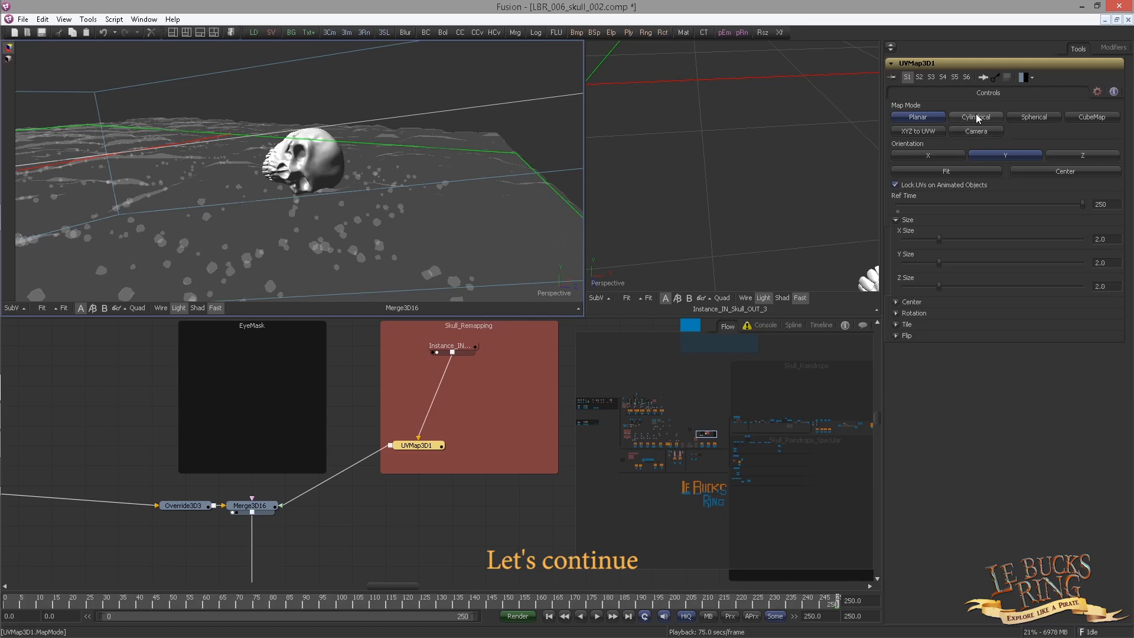
In LBR_006_skull_002.comp, set the UVMap3D1 to Cylindrical mapping, fit it to the skull and orient it along Z.
left_click(965, 116)
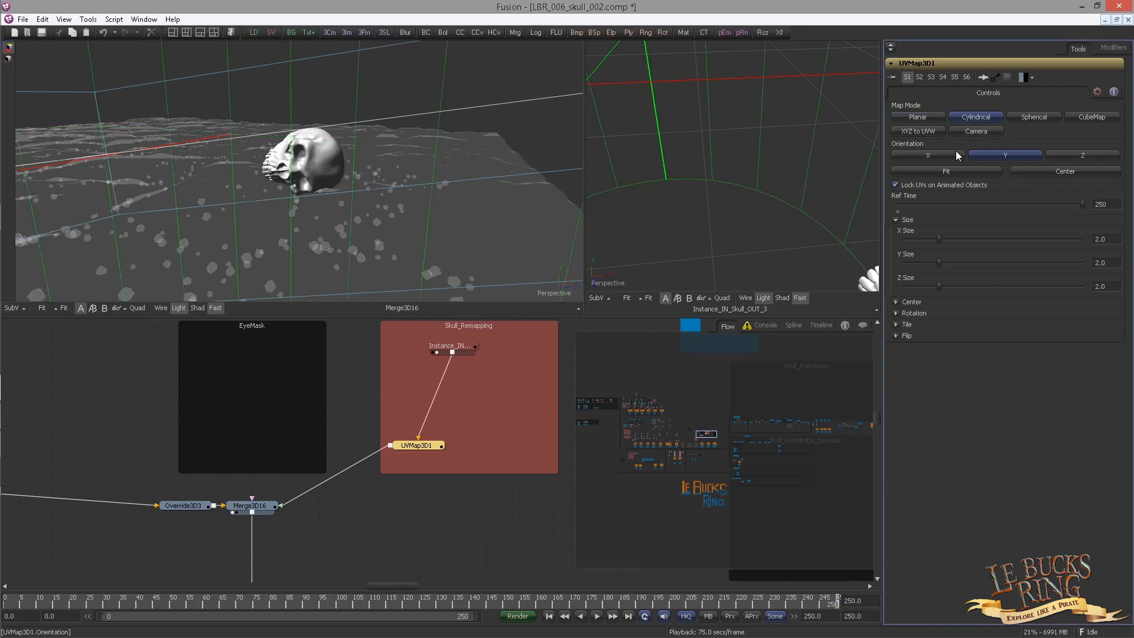
left_click(952, 171)
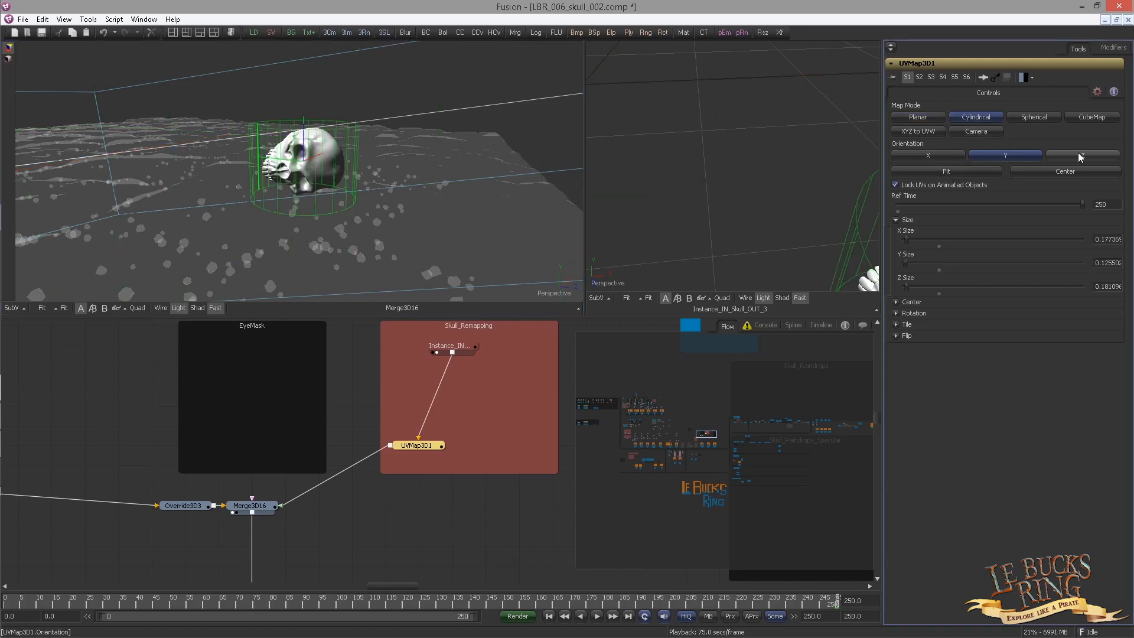
left_click(1078, 154)
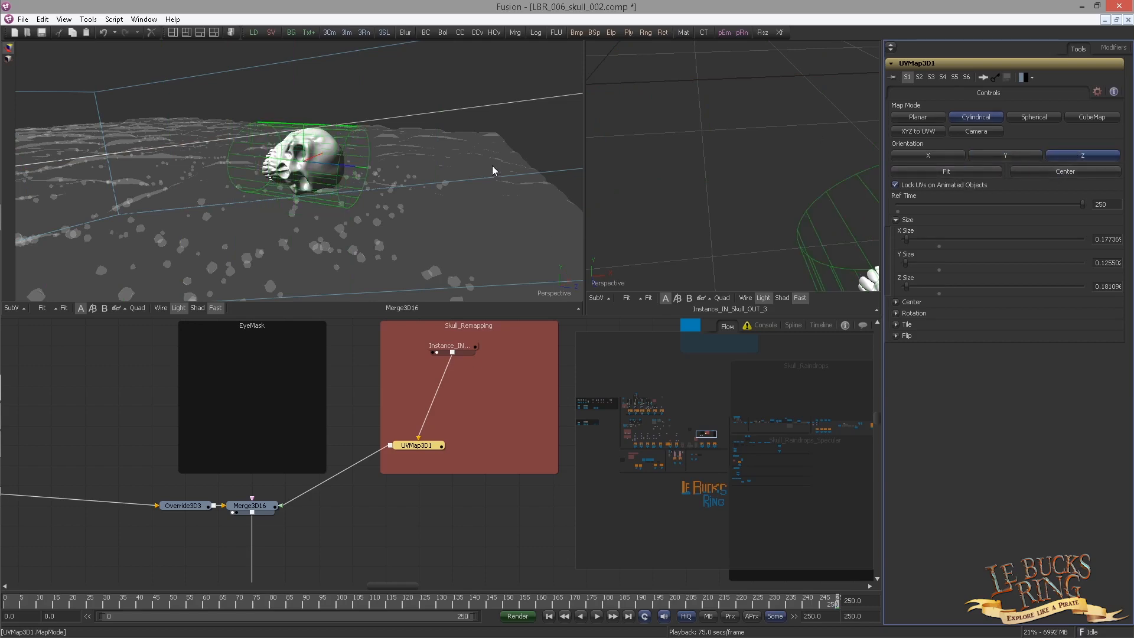
left_click_drag(347, 150, 372, 211)
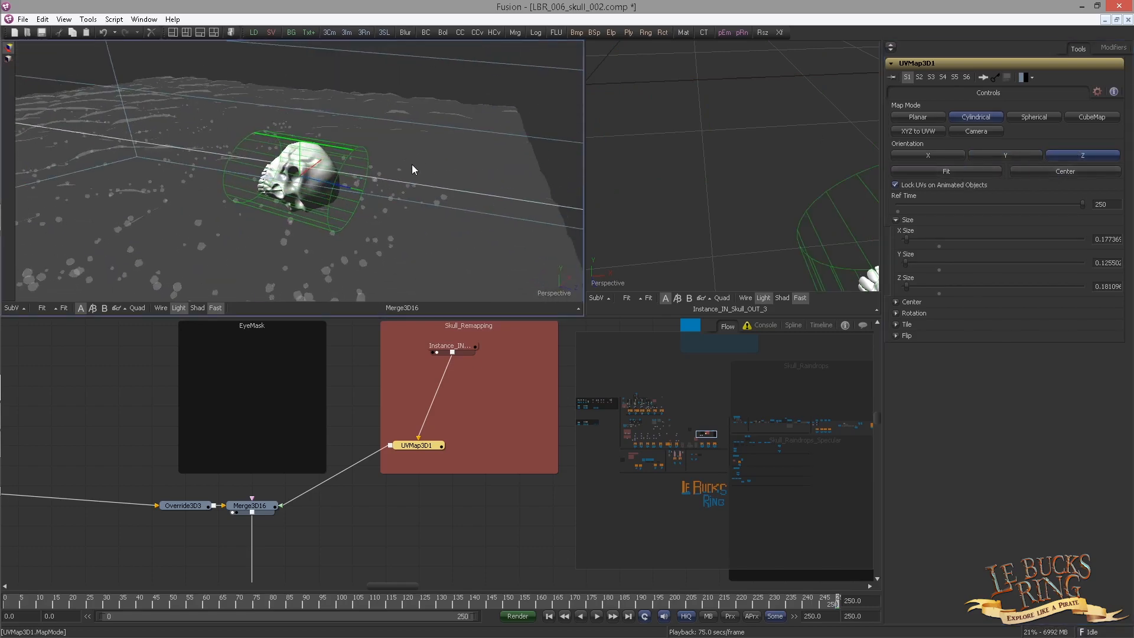
Set the UV map's X rotation to -5.95041 and Y rotation to 11.9008, and check the cylinder's alignment around the skull.
left_click(895, 314)
left_click(895, 302)
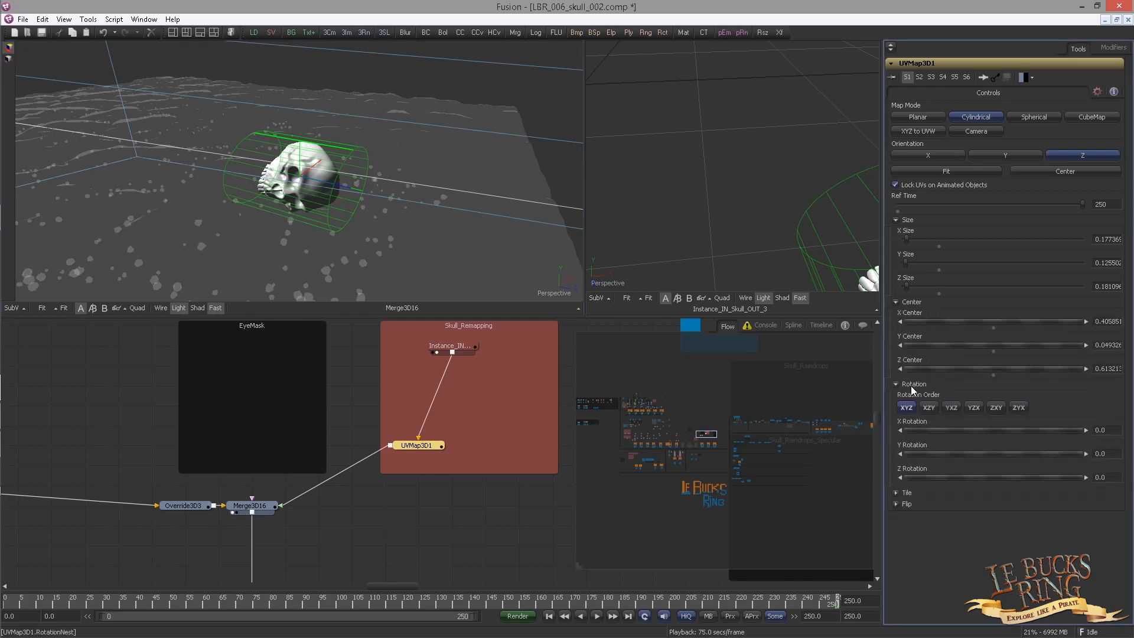
left_click(1110, 429)
type("-5.95041")
key("Tab")
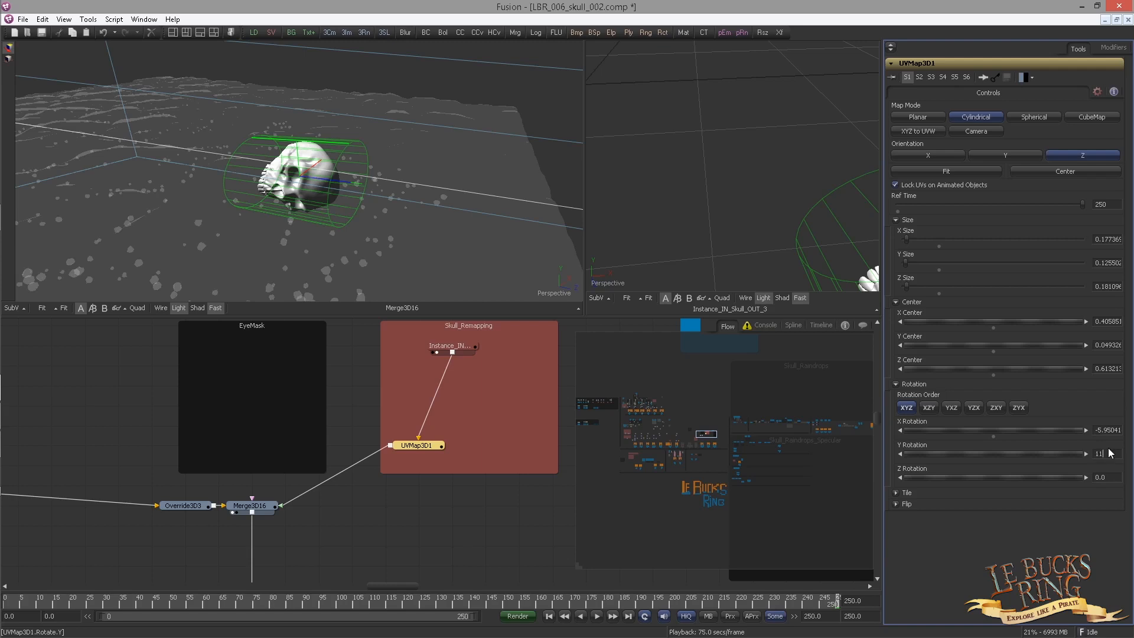
type("11.9008")
left_click(413, 209)
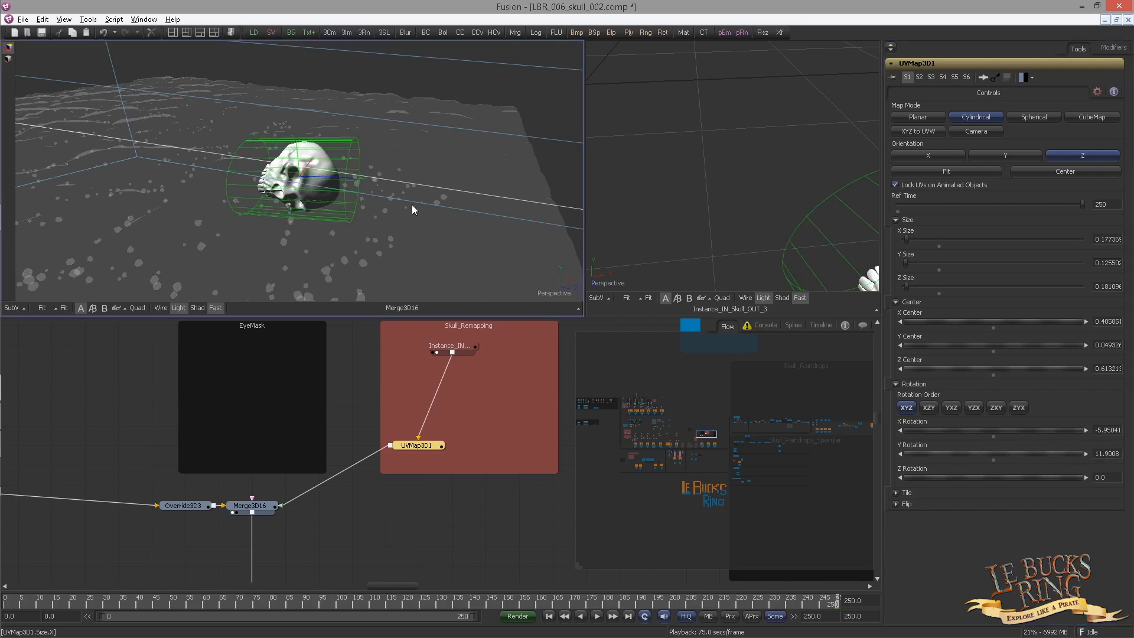
left_click_drag(412, 205, 378, 195)
left_click_drag(405, 498, 446, 502)
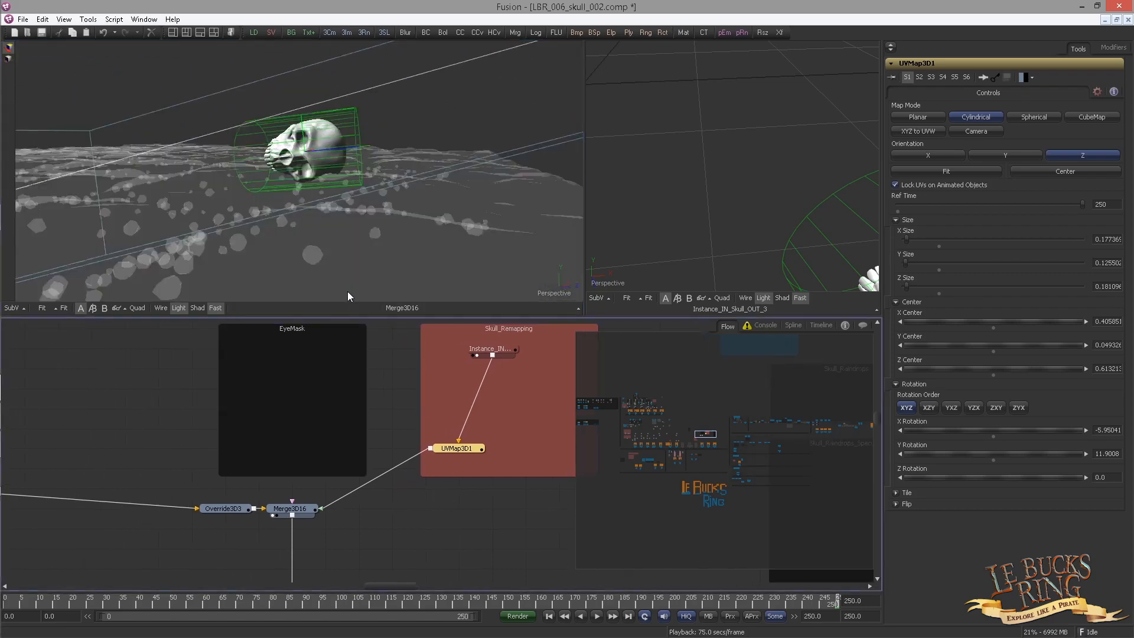
left_click_drag(320, 188, 326, 159)
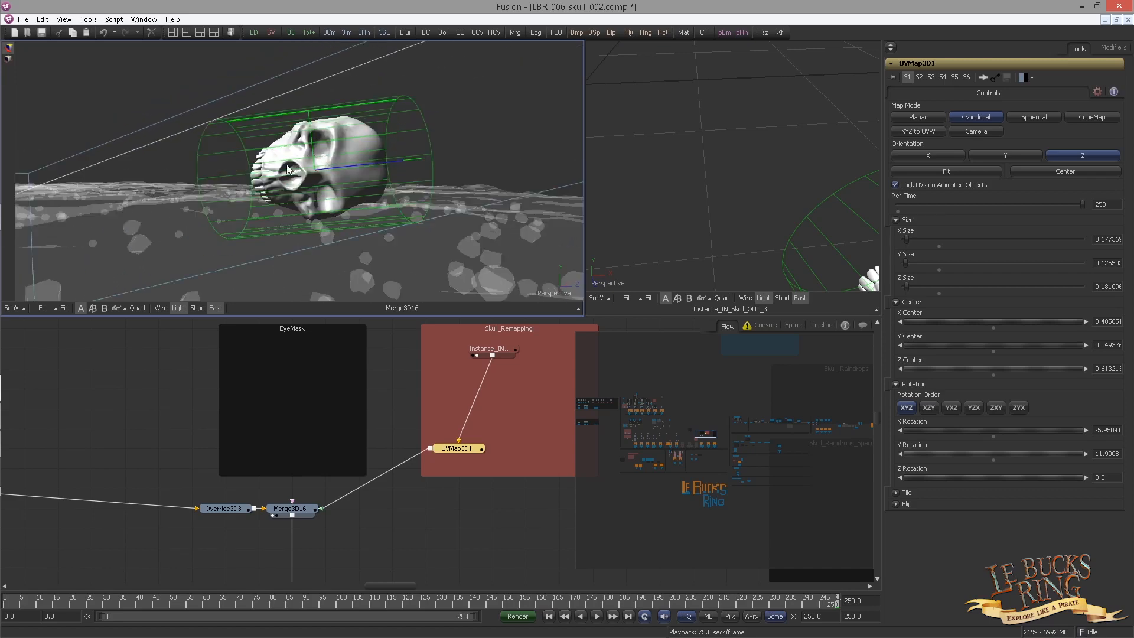
left_click_drag(288, 170, 319, 178)
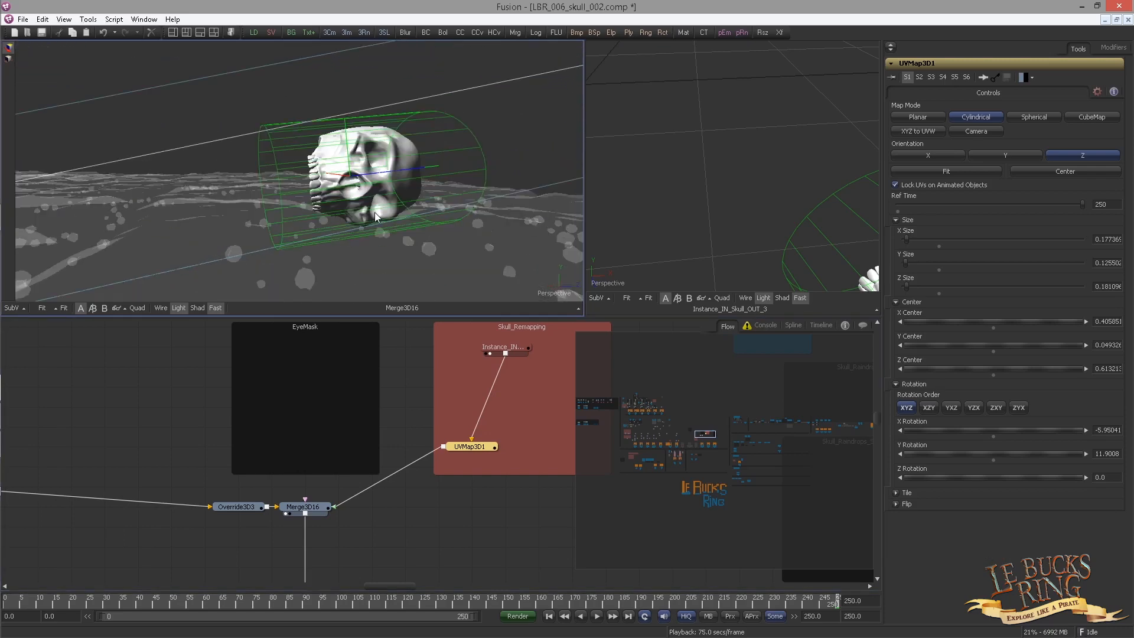
Add a Background node inside the EyeMask group and show it in the second viewer.
left_click_drag(242, 403, 222, 443)
scroll(207, 406, "up", 1)
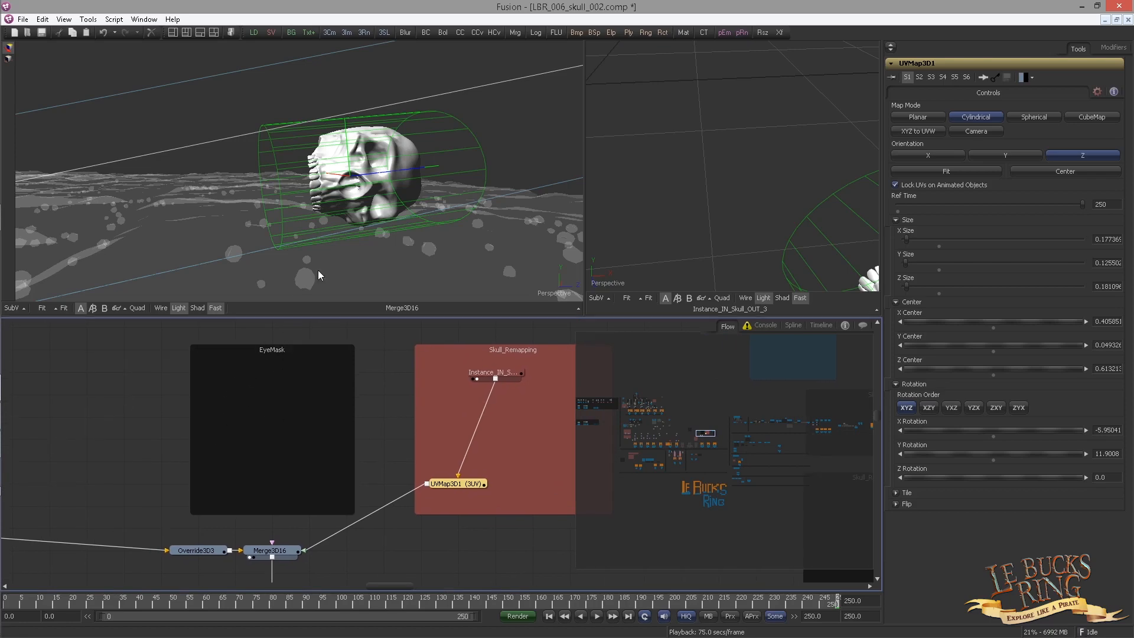
left_click_drag(291, 32, 271, 476)
key("2")
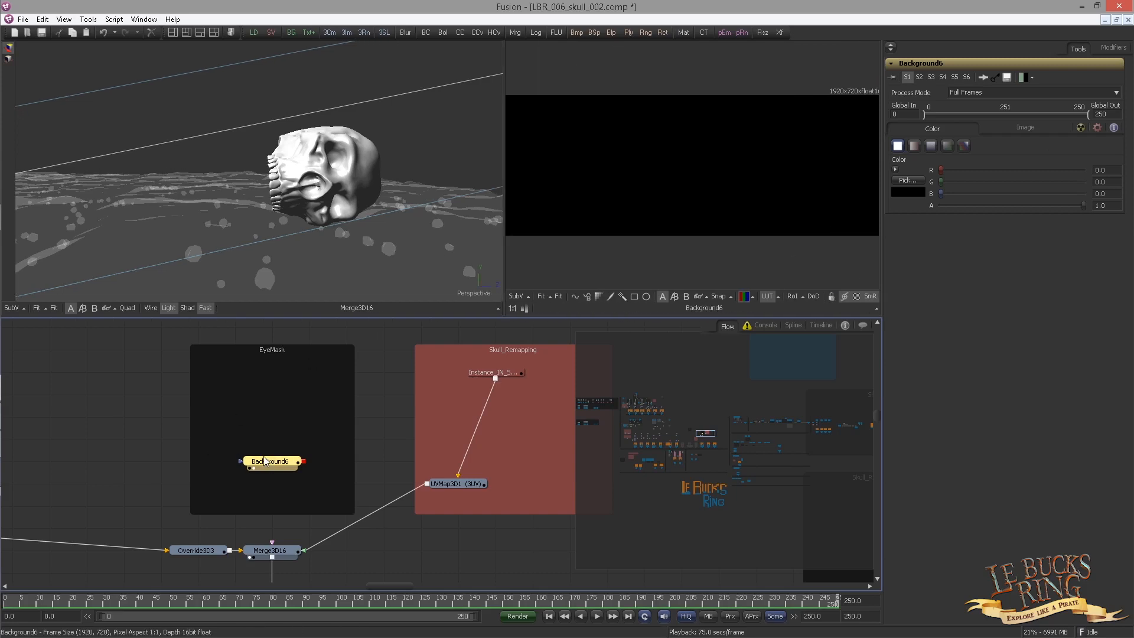
Set the Background's image width and height to 1024.
left_click(1029, 136)
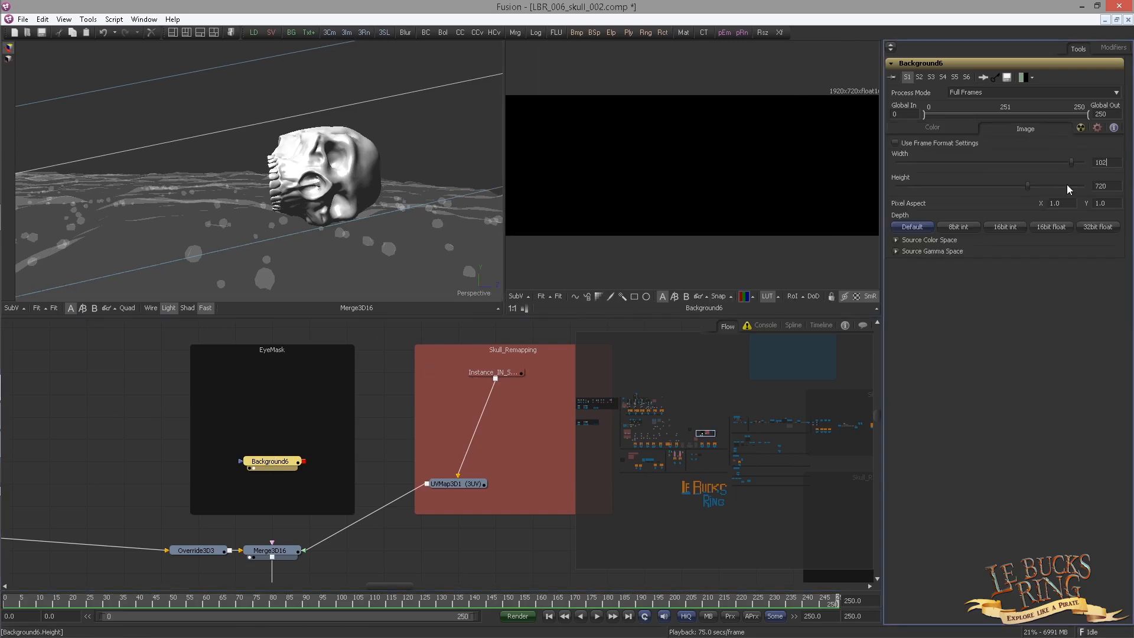
left_click(1092, 187)
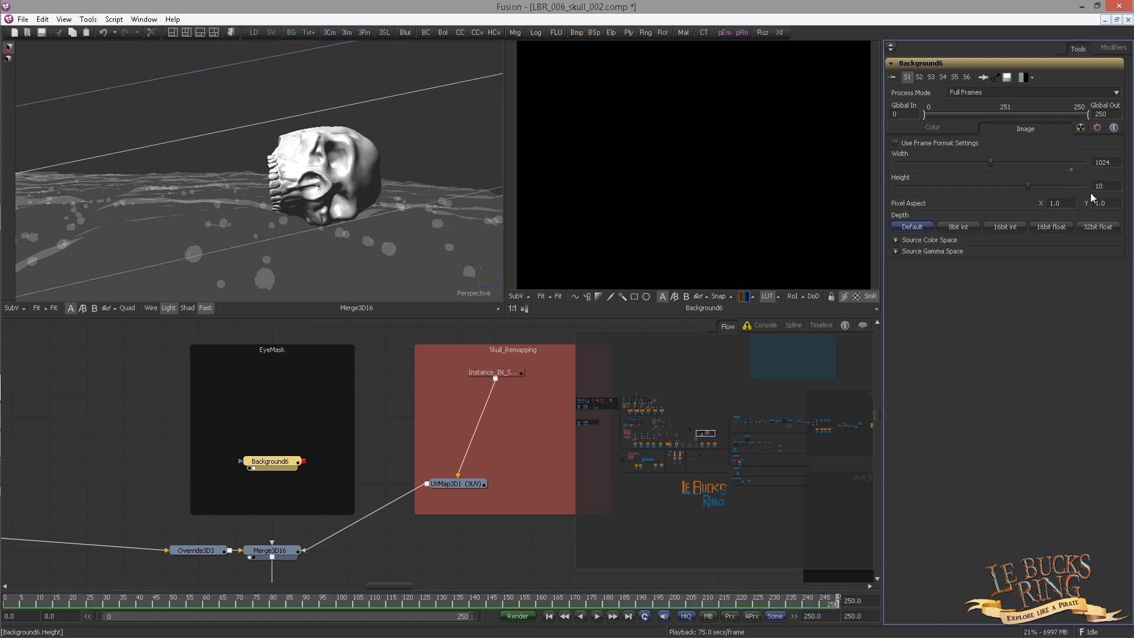
type("1024")
key("Return")
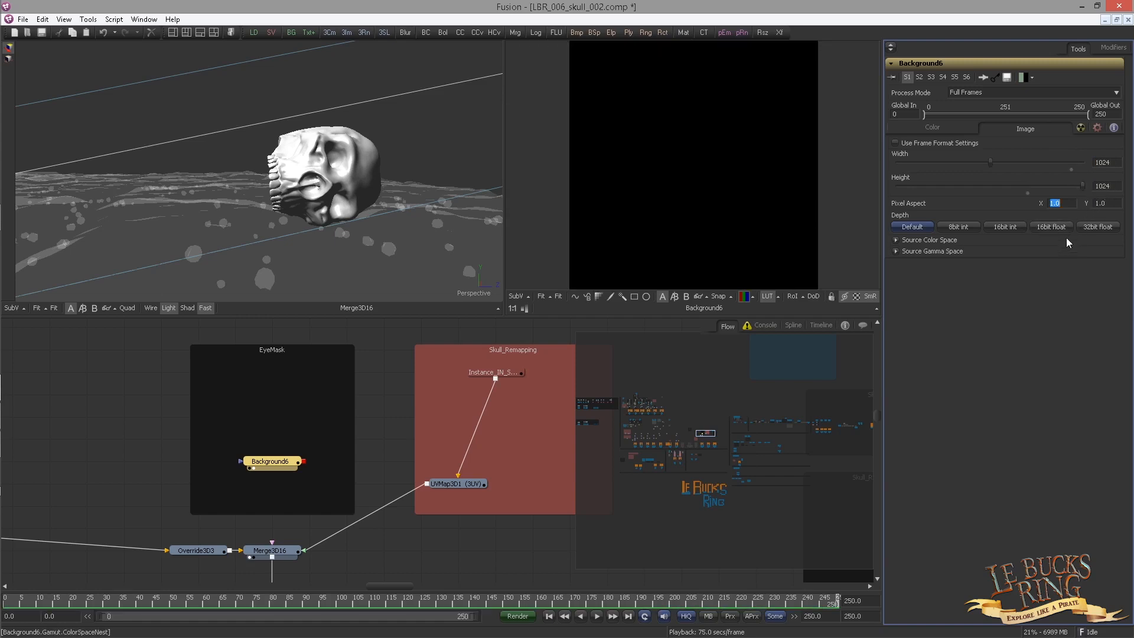
Set the Background's depth to 16bit float and its colour to full white.
left_click(1051, 227)
left_click(945, 130)
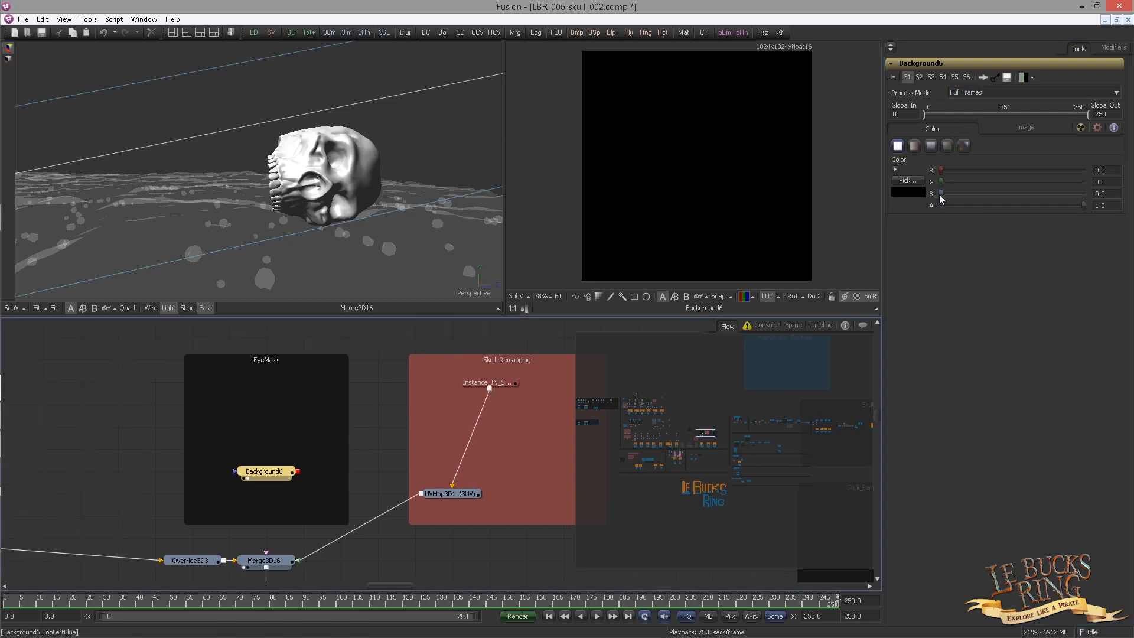
left_click(896, 169)
left_click_drag(1000, 192, 1000, 171)
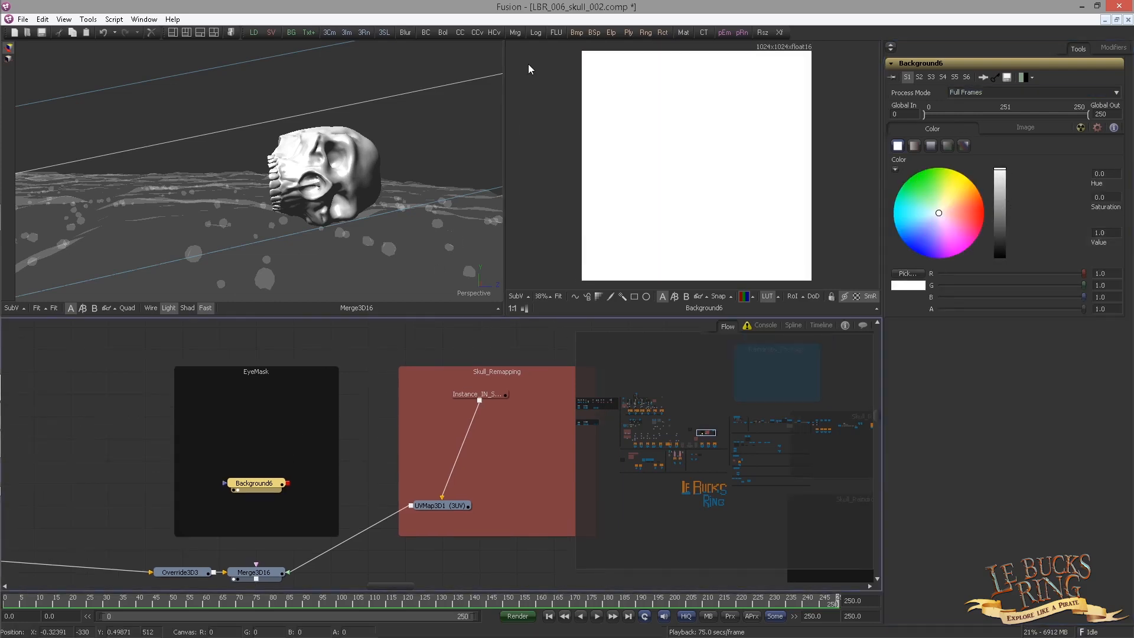
Add an Ellipse mask to the Background and set its centre to X 0.245465 and Y about 0.4131.
left_click_drag(612, 32, 269, 485)
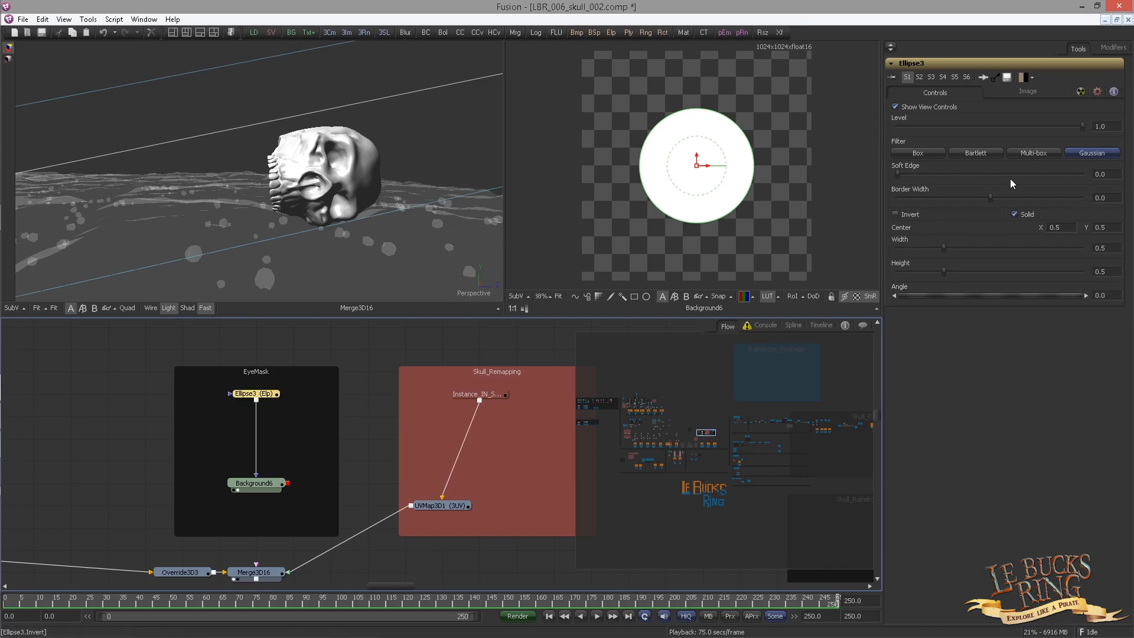
left_click(1054, 228)
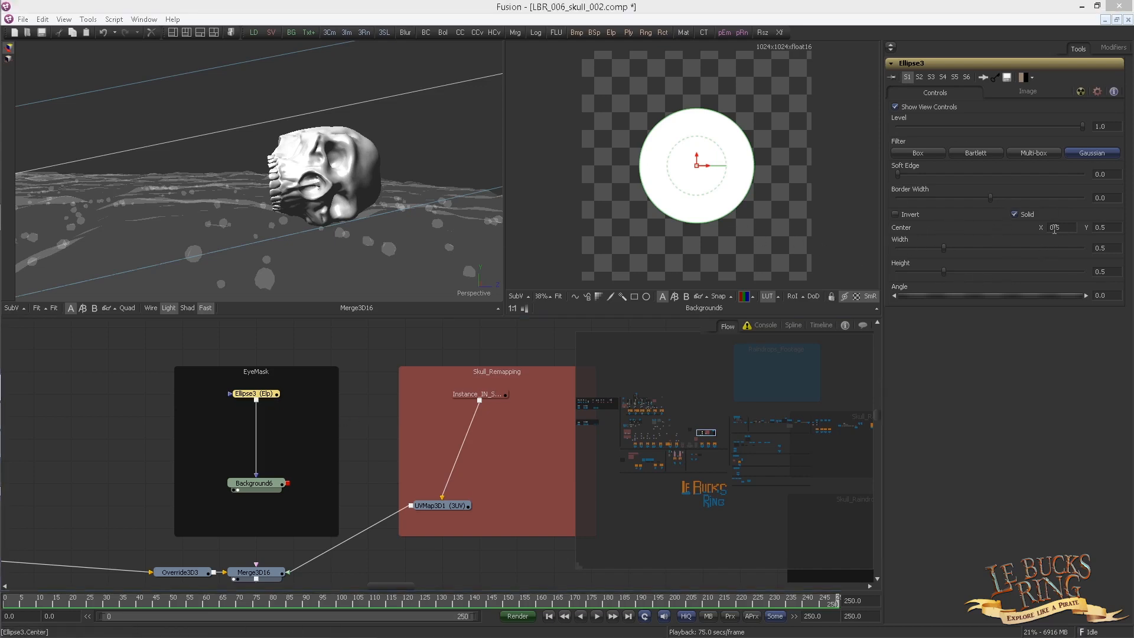
left_click(1055, 228)
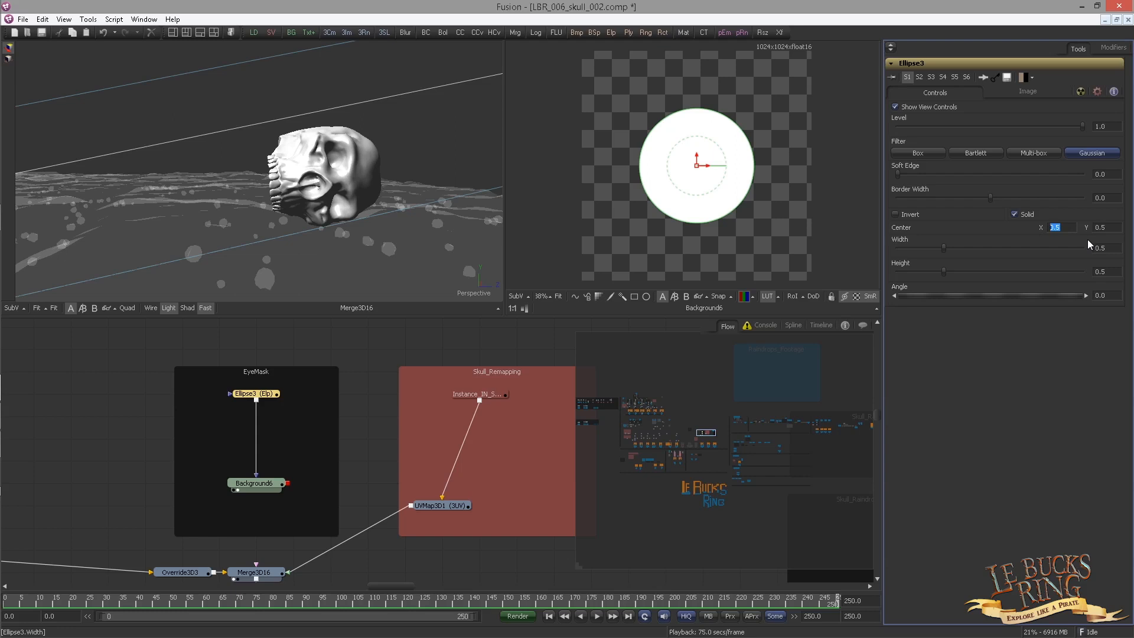
type("0.245465")
key("Tab")
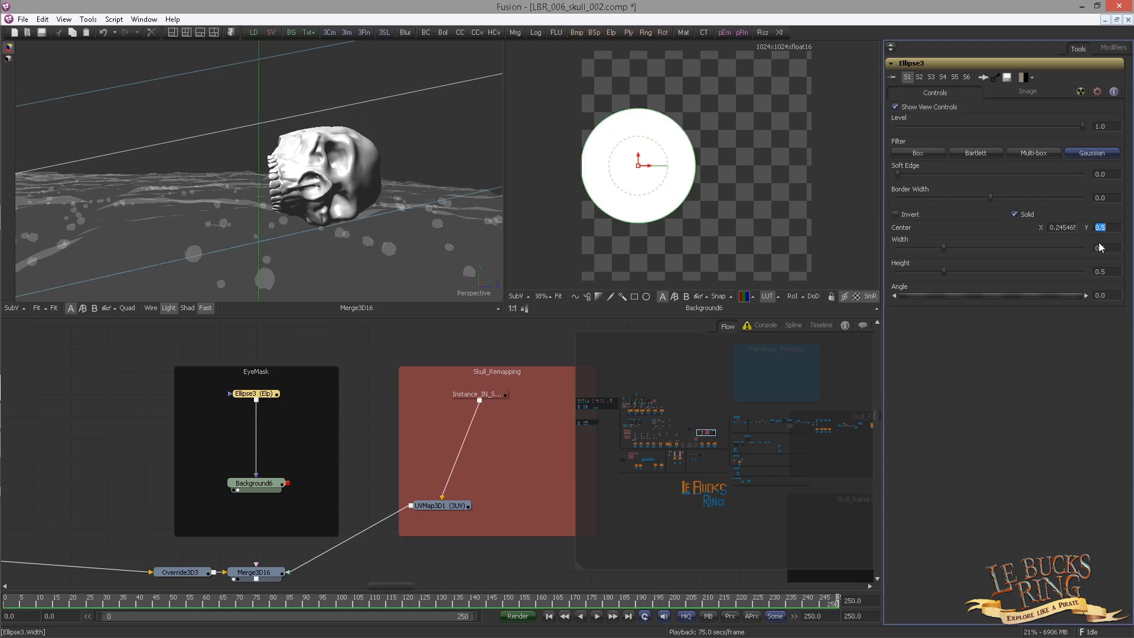
type("0")
key("Tab")
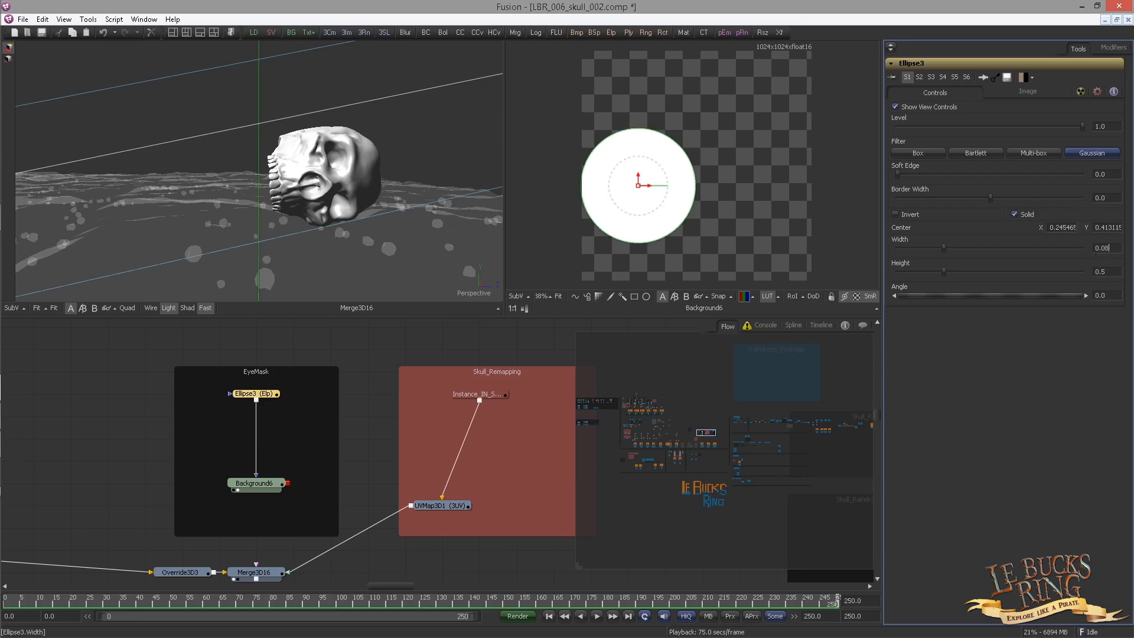
Set the ellipse's width to 0.008627, height to 0.02707 and soft edge to 0.0298.
type("0.08627")
key("Tab")
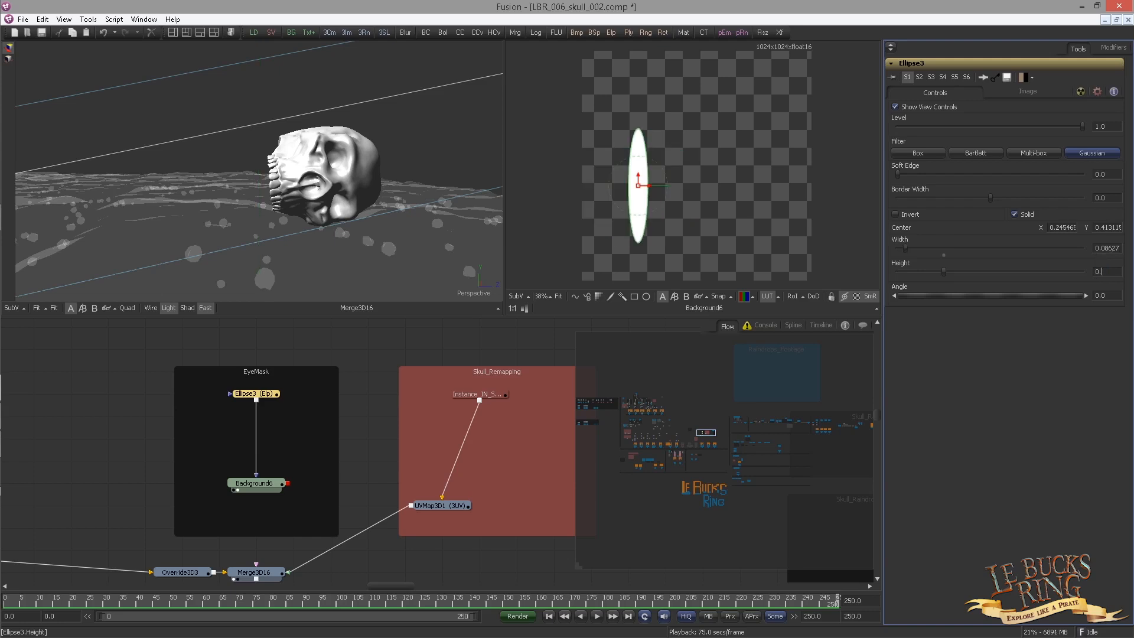
type("0.02707")
key("Return")
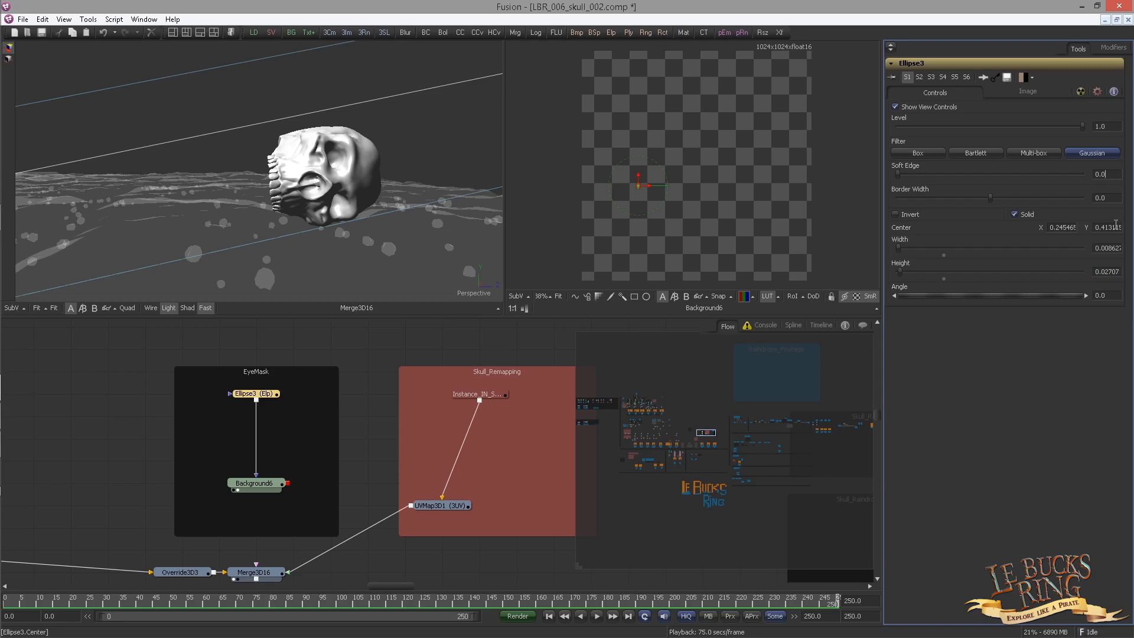
key("Return")
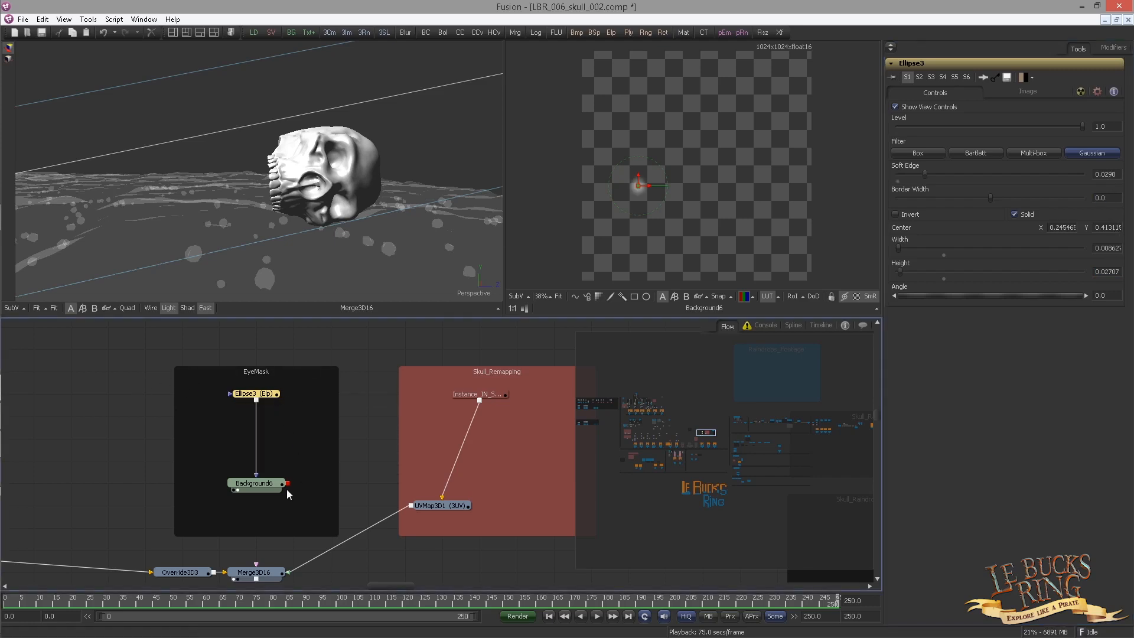
Add a ChannelBooleans node after the Background and set its To Alpha channel to White.
left_click_drag(324, 448, 310, 413)
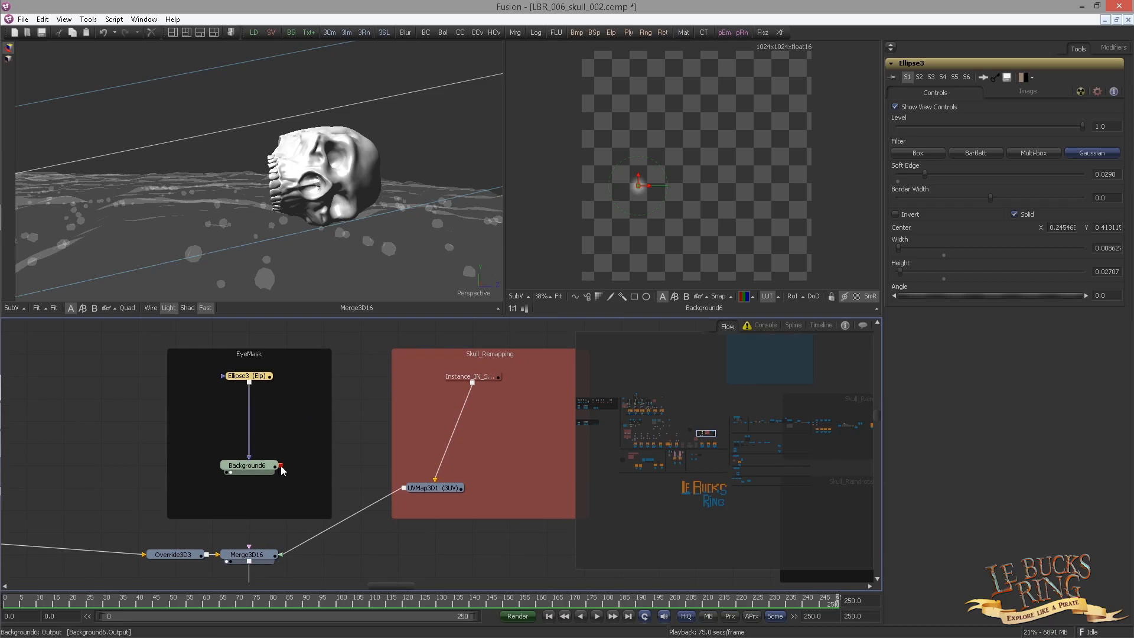
left_click_drag(274, 480, 235, 394)
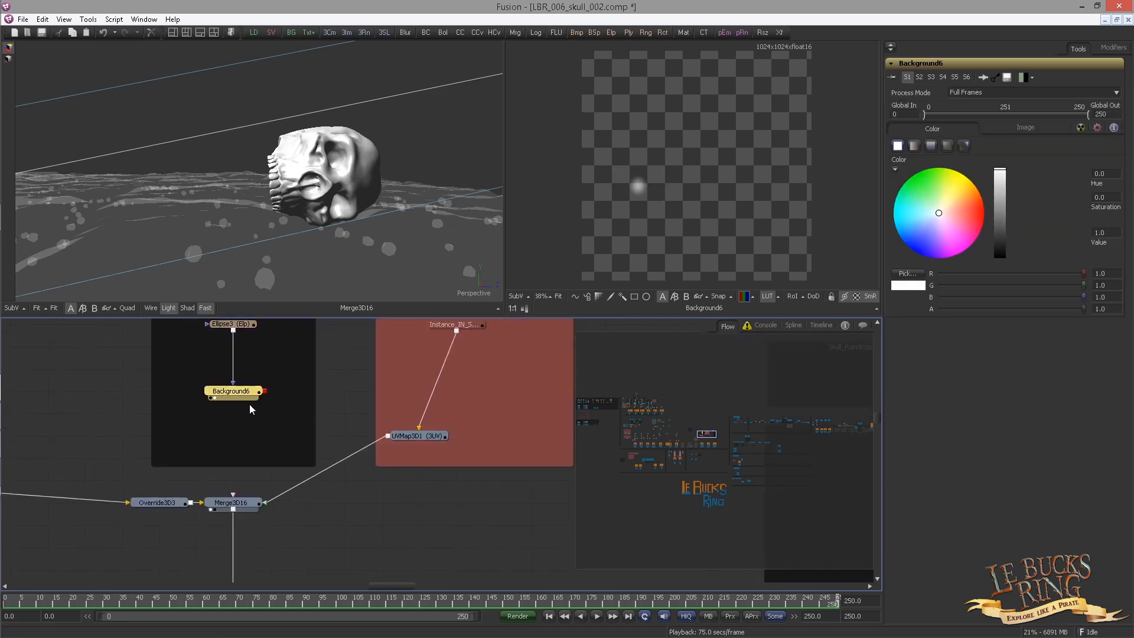
key("ctrl+space")
type("bol")
key("Return")
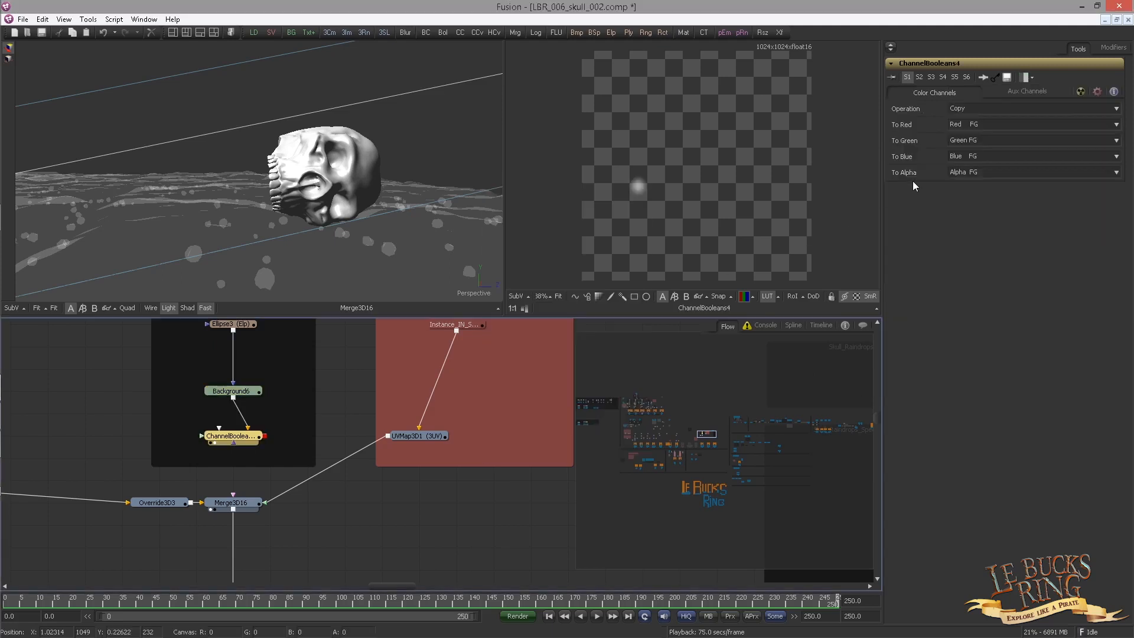
left_click(964, 171)
left_click(966, 179)
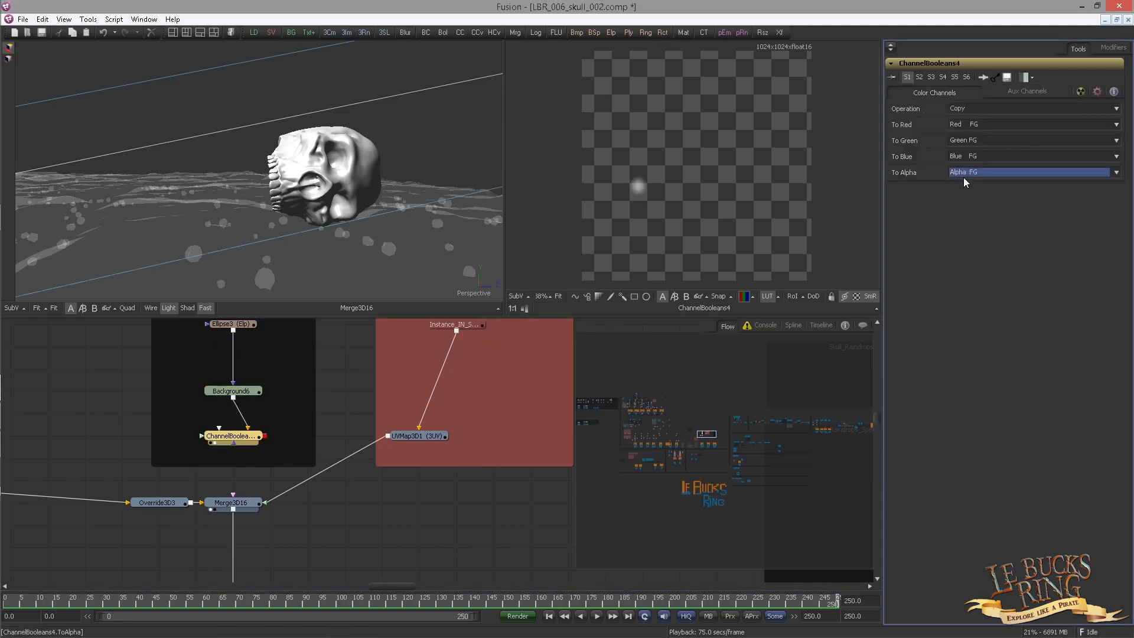
key("w")
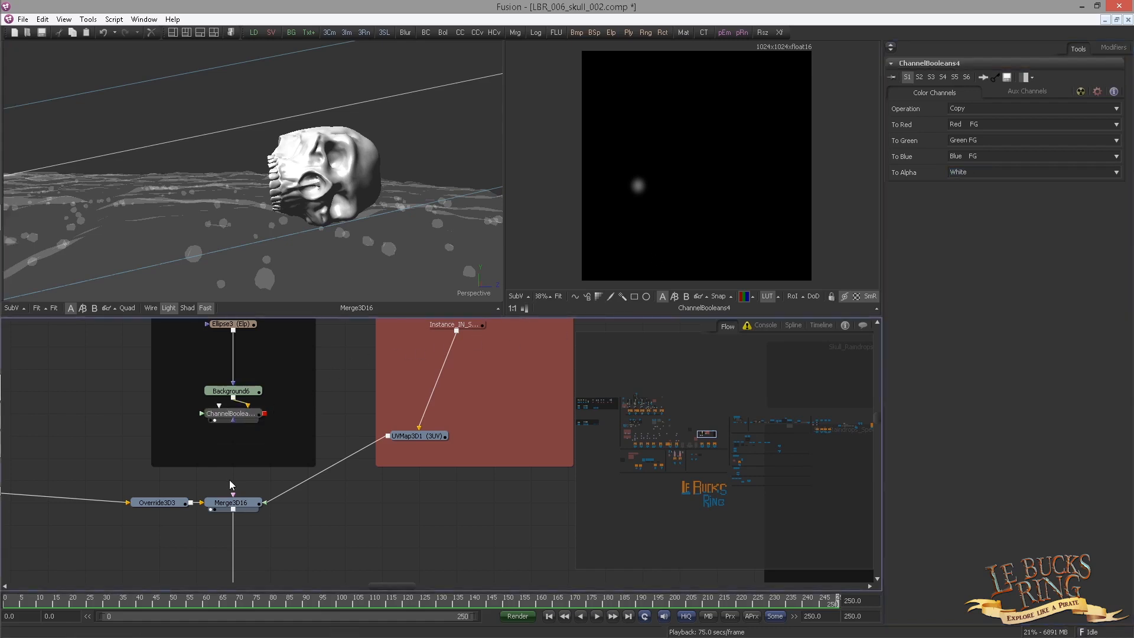
Insert a ReplaceMaterial3D node between UVMap3D1 and Merge3D16, placed just above the merge.
key("ctrl+space")
type("rep")
key("Down")
key("Return")
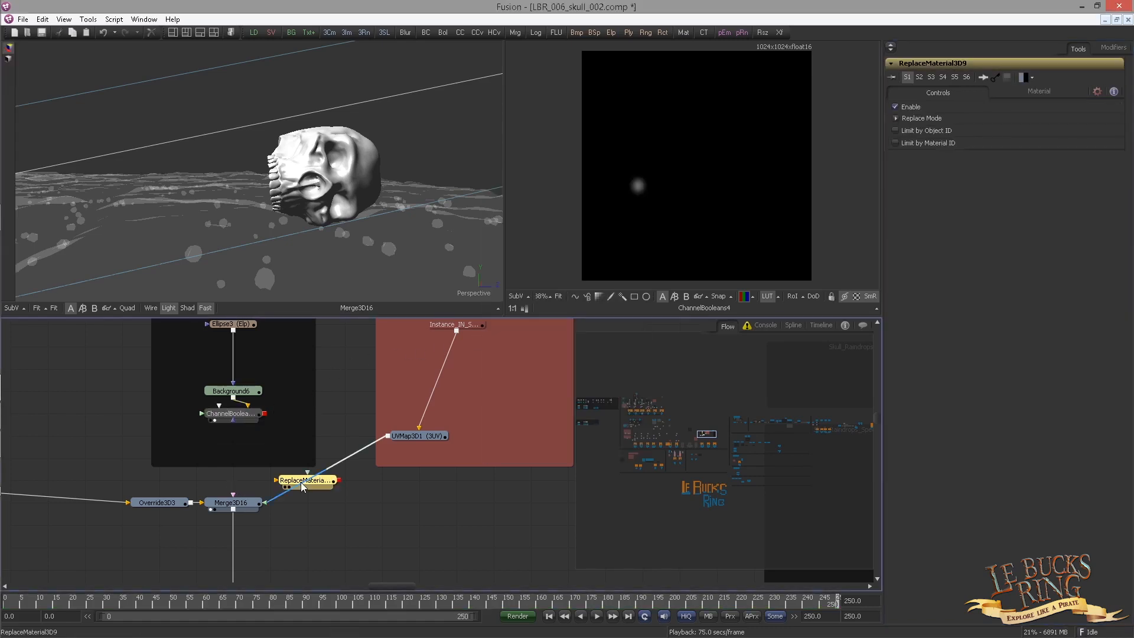
left_click_drag(303, 488, 227, 488)
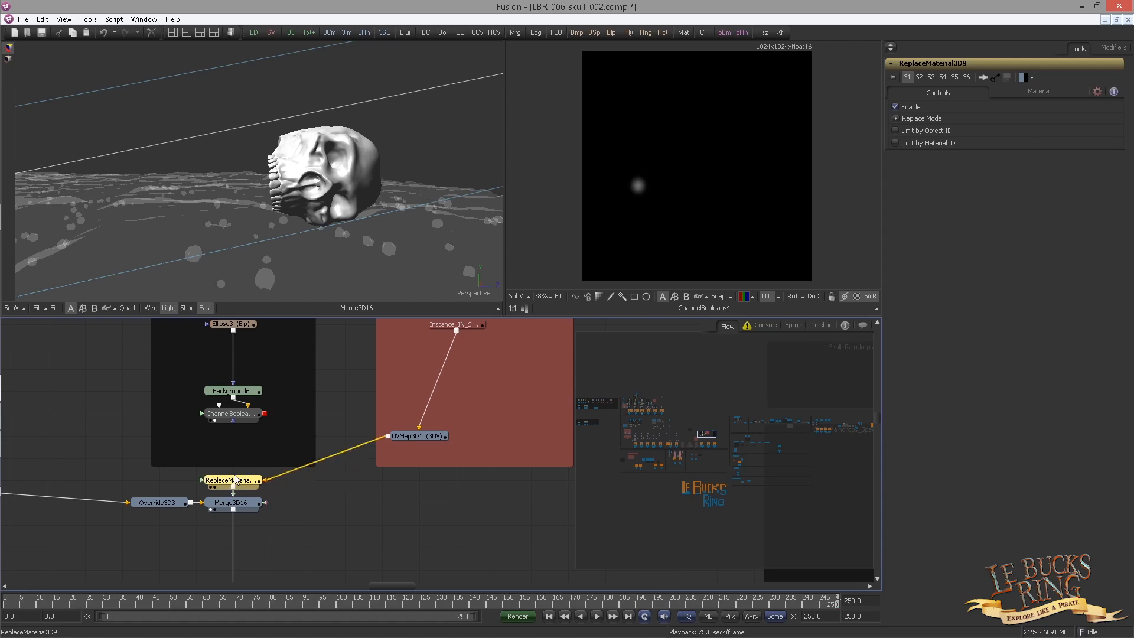
Connect the ChannelBooleans output to the ReplaceMaterial3D node and turn off lighting in the 3D viewer.
left_click_drag(265, 413, 248, 482)
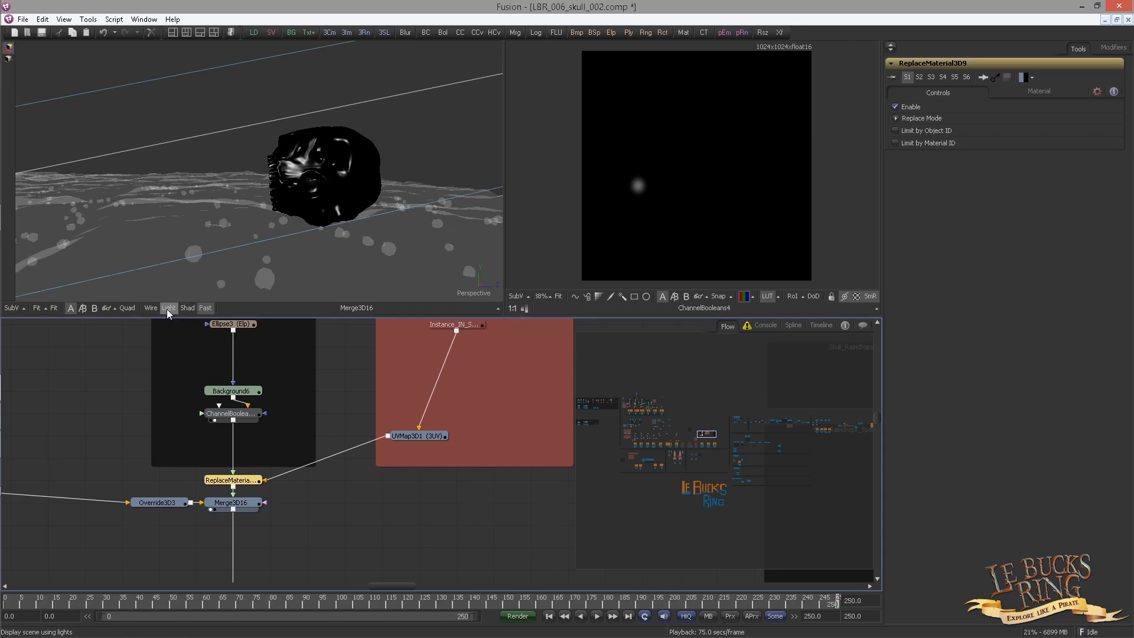
left_click(169, 309)
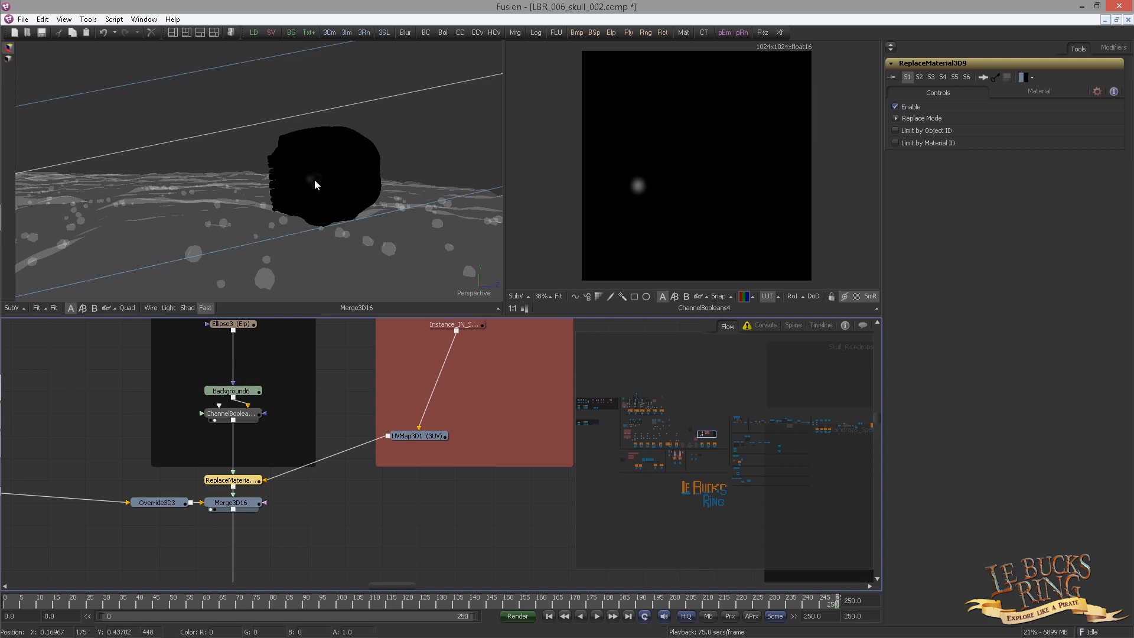
Duplicate the existing ellipse mask so the copy sits between it and the Background in the EyeMask group.
left_click_drag(262, 336, 262, 382)
left_click(238, 371)
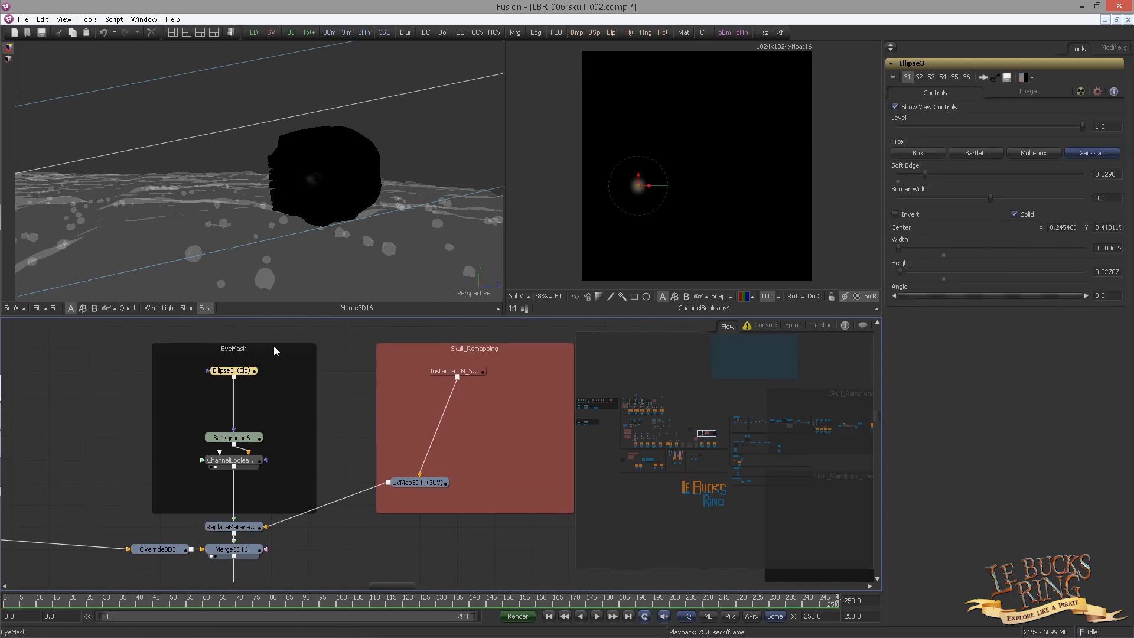
left_click_drag(611, 32, 271, 394)
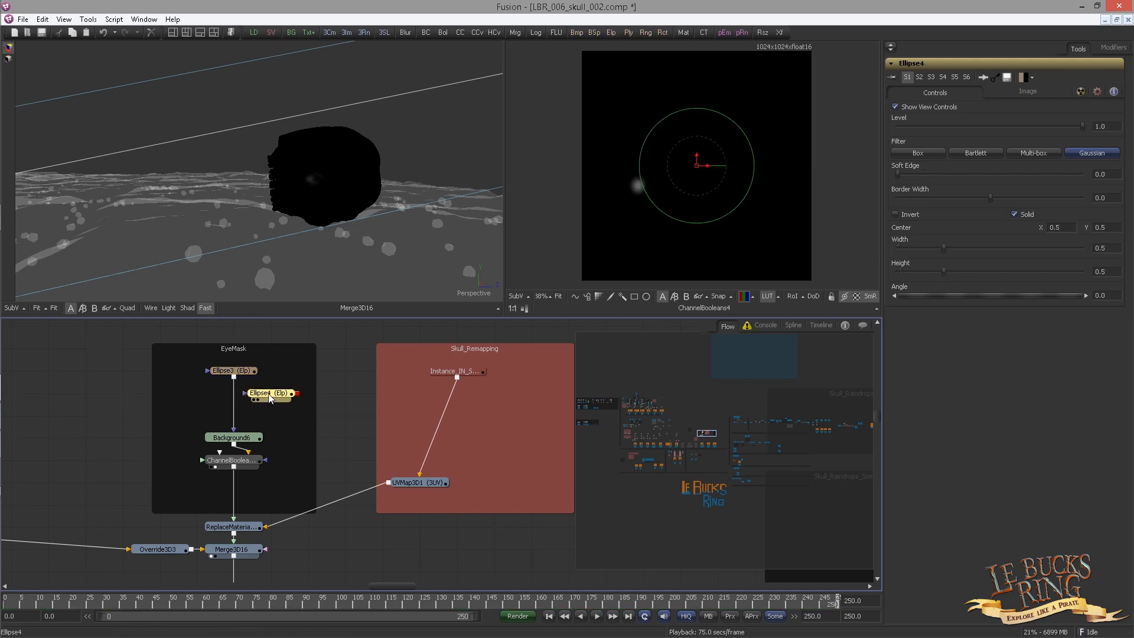
key("Delete")
left_click(239, 370)
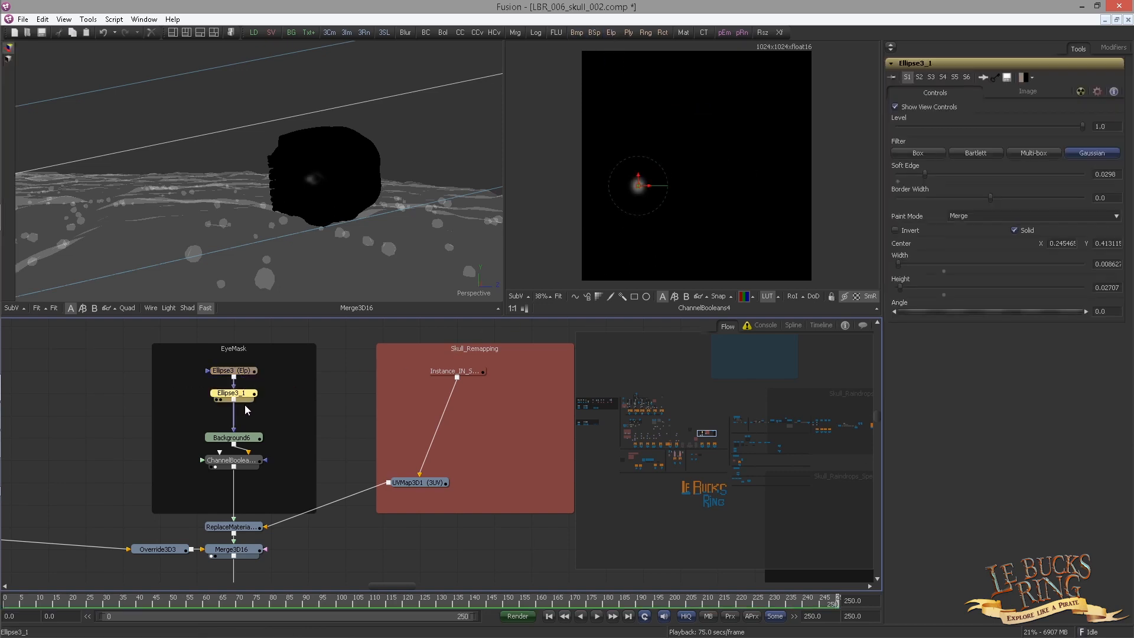
key("ctrl+c")
key("ctrl+v")
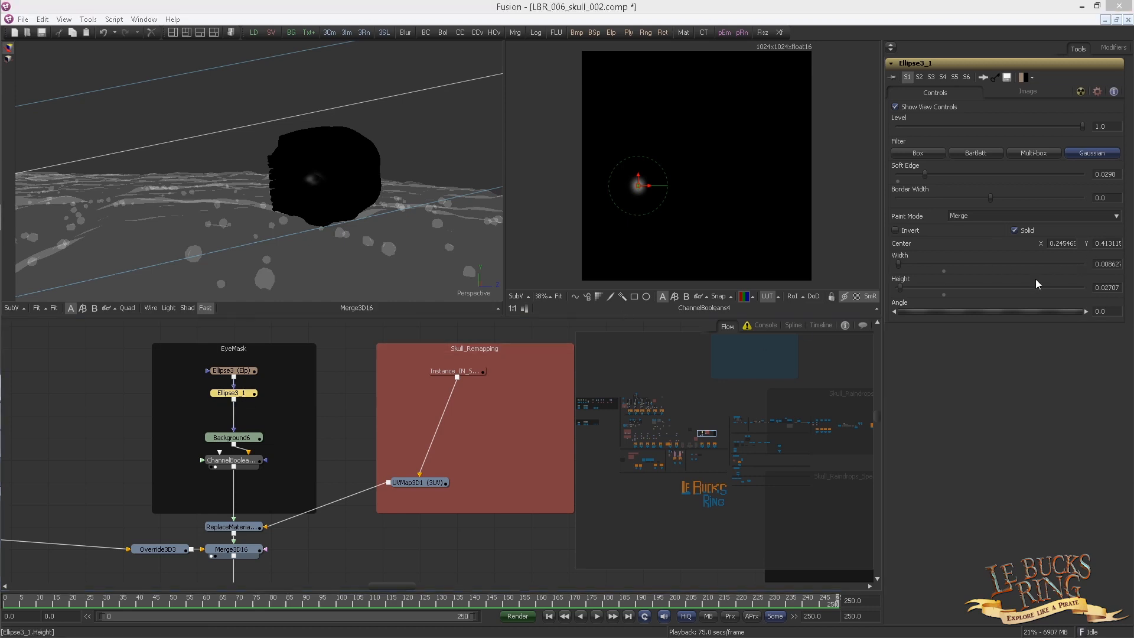
Set the duplicated ellipse's centre X to 0.28545, width to 0.009483 and soft edge to 0.03786.
double_click(1061, 244)
type("0")
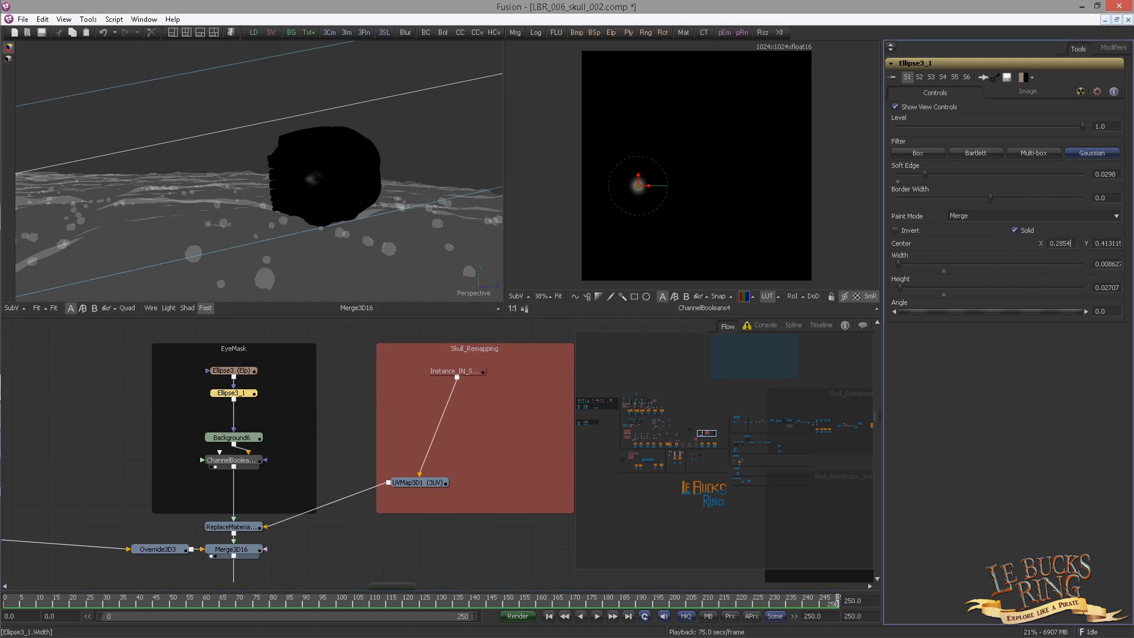
key("Tab")
key("Tab")
type("0.")
type("09483")
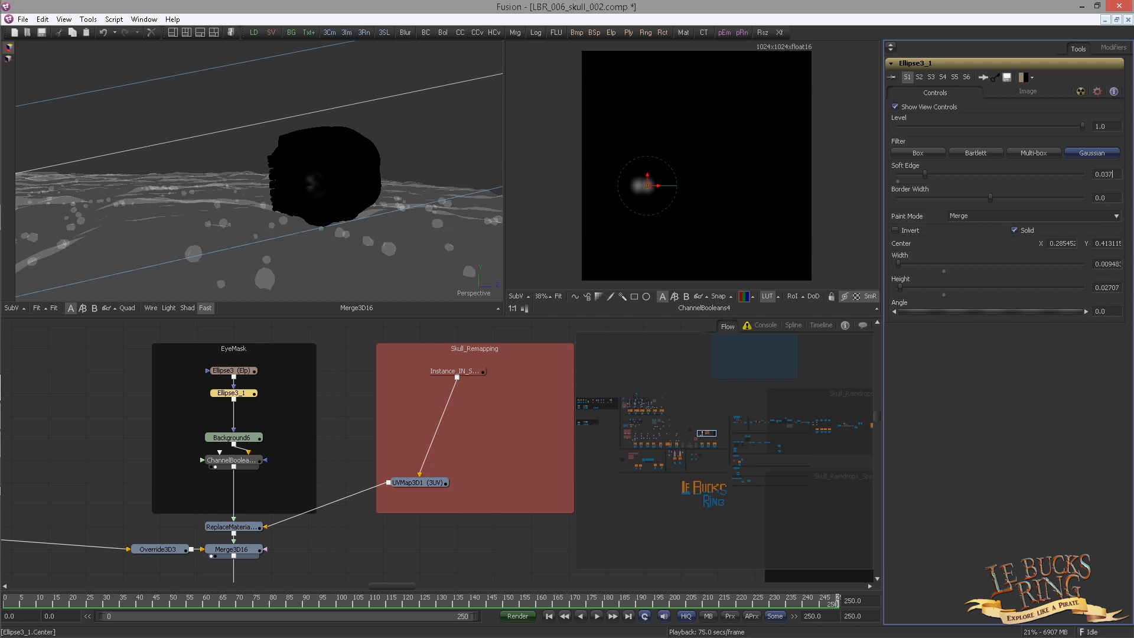
Go to frame 74 and frame the front of the skull in the 3D viewer's Perspective view.
double_click(848, 600)
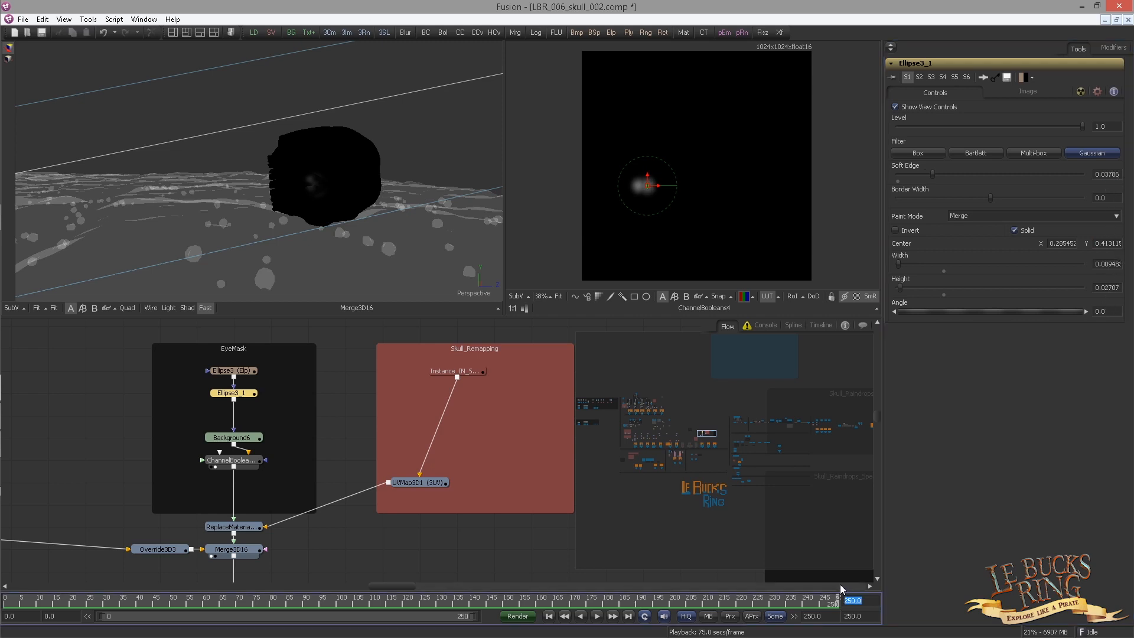
type("74")
right_click(487, 295)
left_click(503, 300)
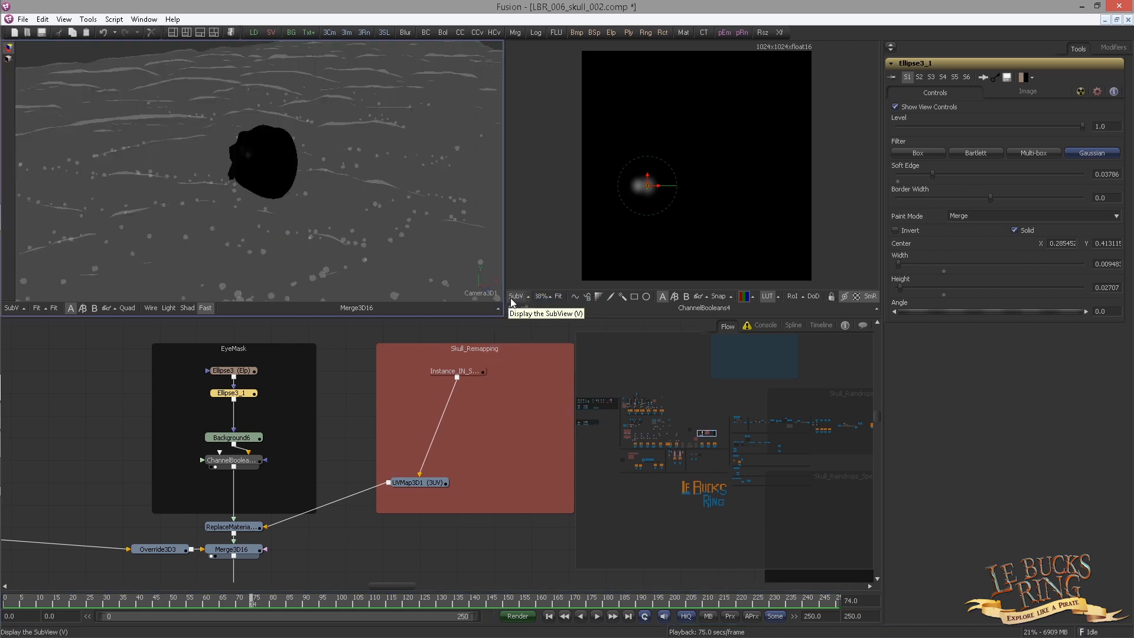
right_click(485, 296)
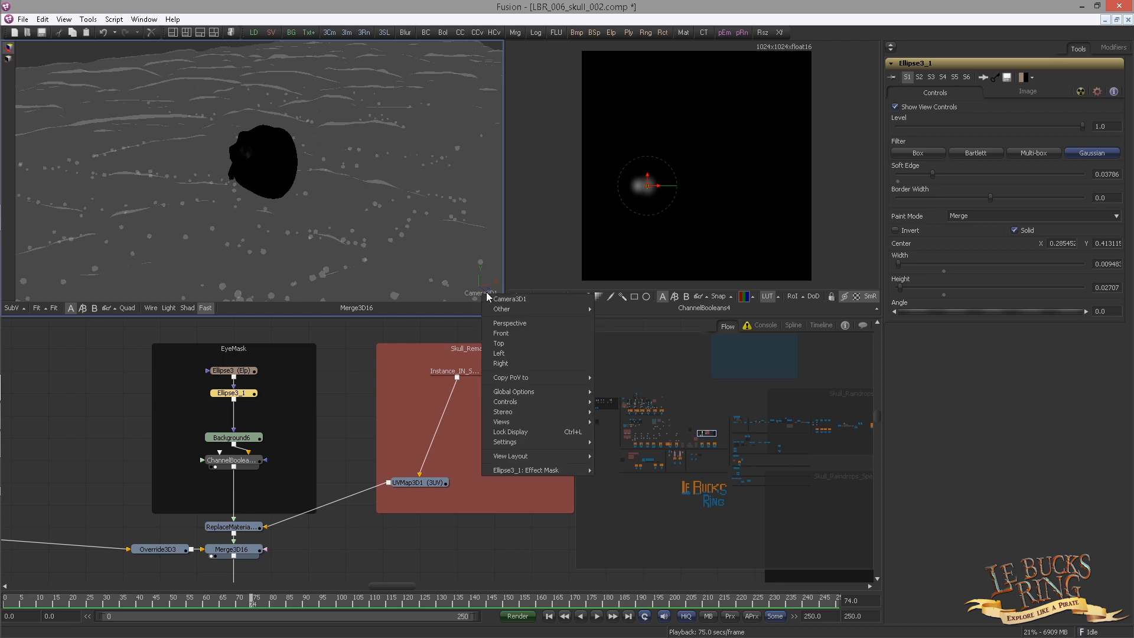
left_click(509, 324)
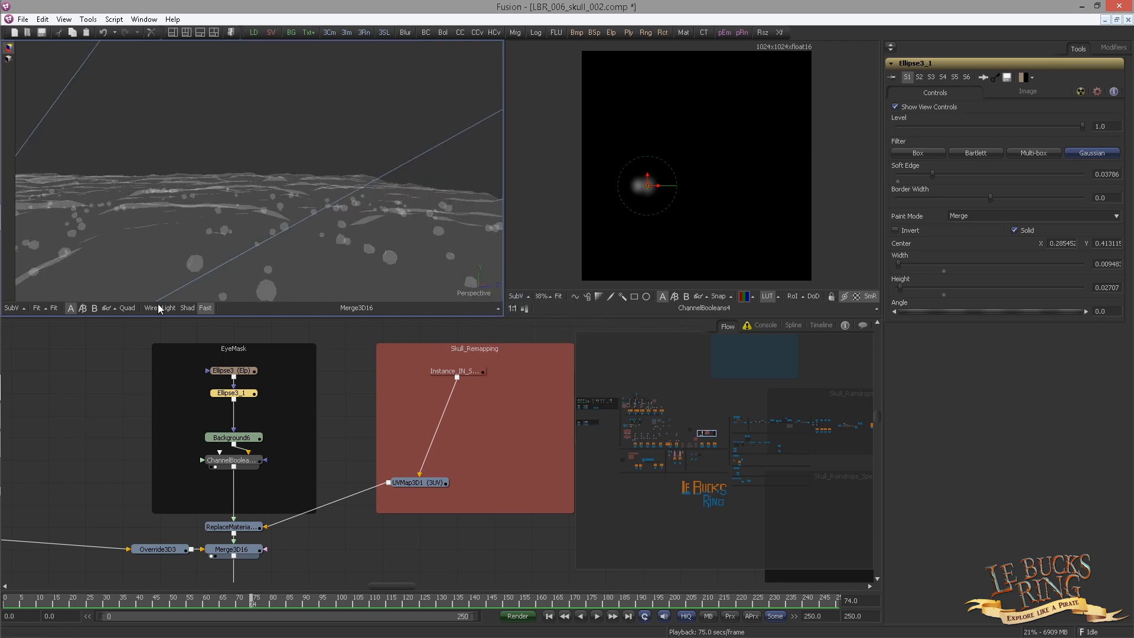
left_click(54, 307)
left_click_drag(289, 240, 322, 343)
Move the first ellipse's centre to about X 0.2427, Y 0.4245 and raise the second ellipse to about Y 0.426.
left_click(230, 371)
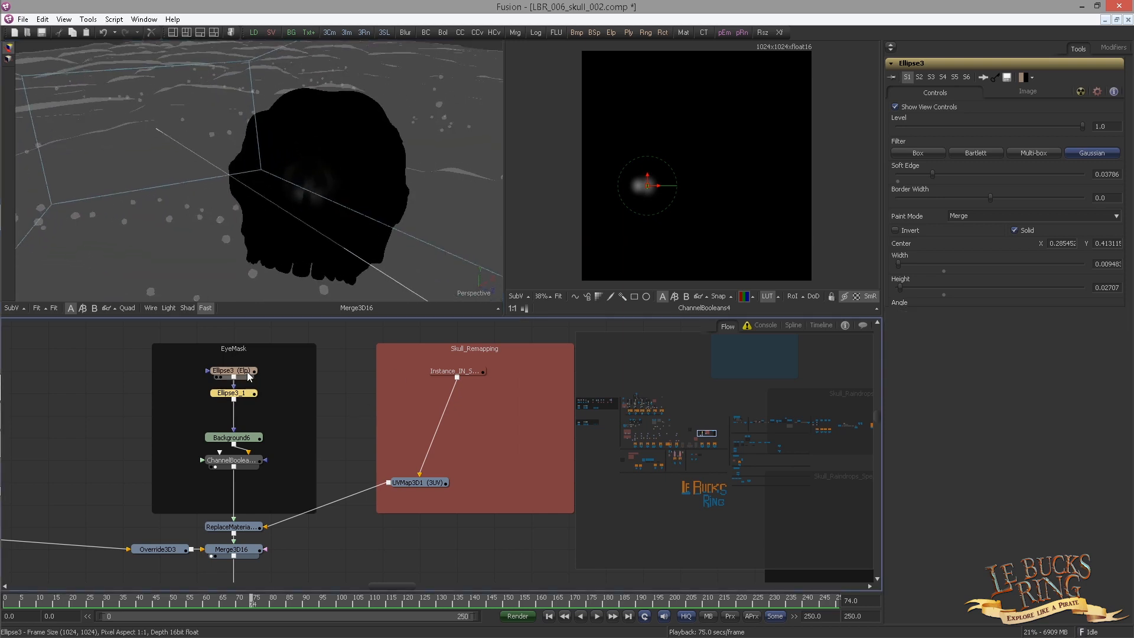
scroll(652, 207, "down", 1)
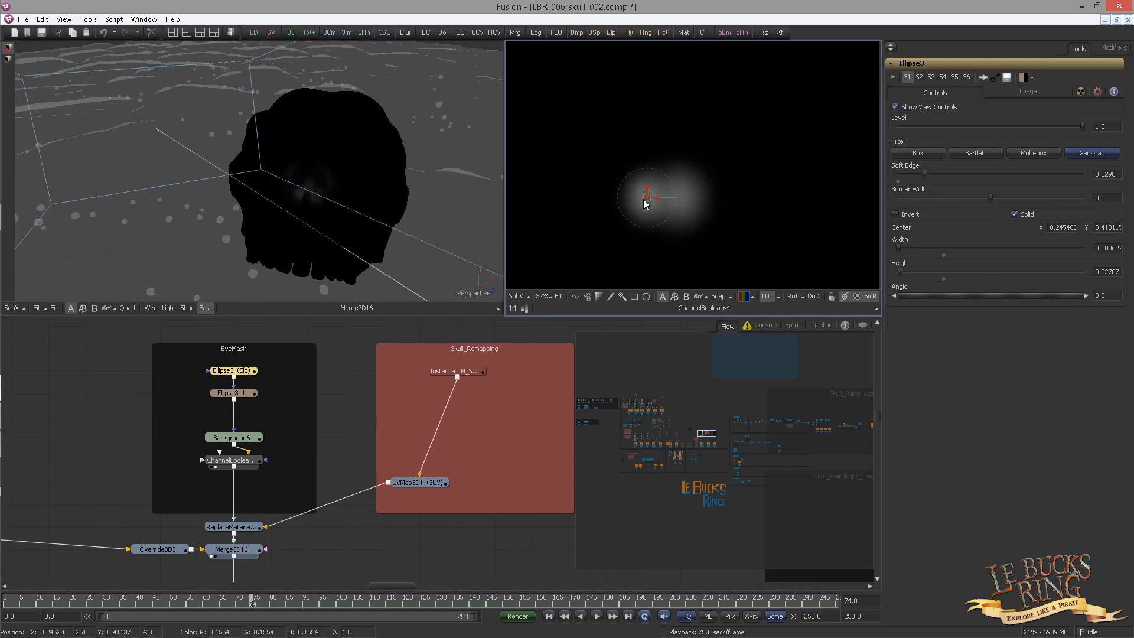
scroll(643, 199, "up", 2)
left_click_drag(660, 199, 650, 172)
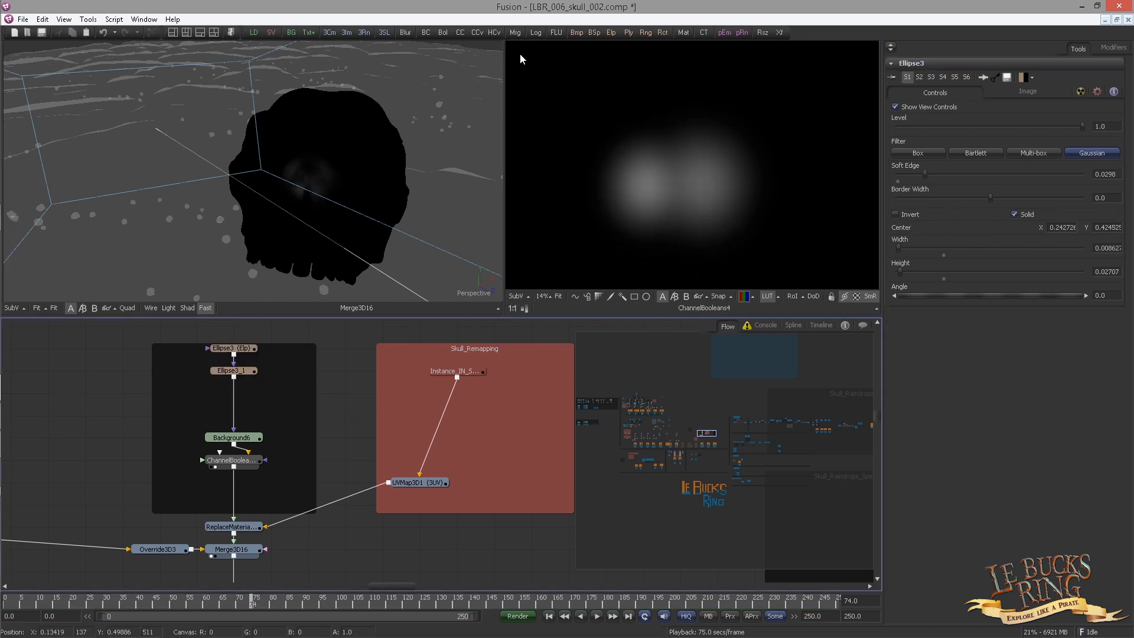
Duplicate the second ellipse, centre the copy at about X 0.360, Y 0.560 over the other eye, and enlarge it to about 0.056 by 0.054.
left_click(243, 372)
key("ctrl+c")
key("ctrl+v")
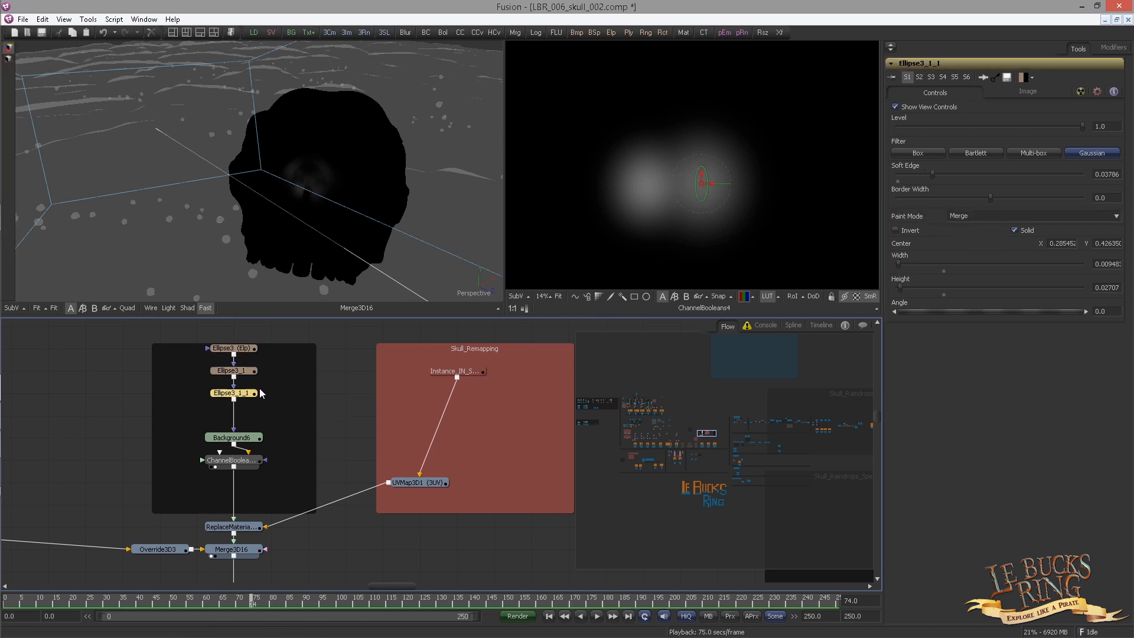
left_click_drag(702, 183, 757, 99)
left_click_drag(762, 100, 762, 125)
left_click_drag(758, 87, 758, 103)
Extend the EyeMask group upward and move the three ellipse nodes higher inside it.
left_click_drag(292, 330, 294, 349)
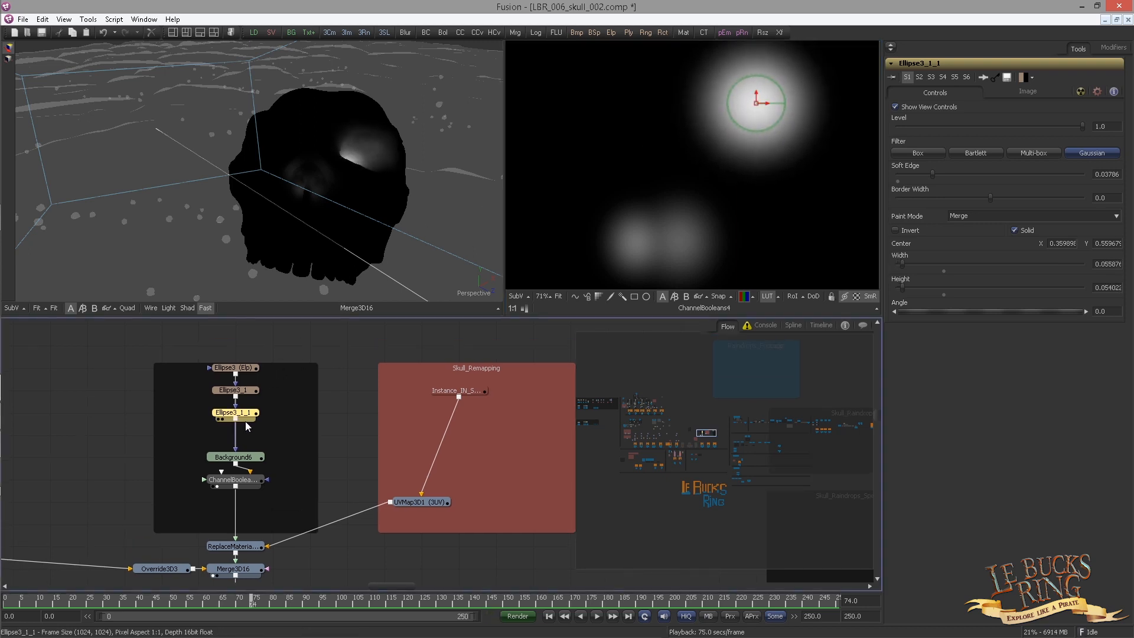
left_click_drag(192, 349, 236, 419)
left_click_drag(276, 362, 276, 348)
left_click_drag(206, 358, 235, 430)
left_click(236, 367)
left_click_drag(262, 348, 261, 334)
left_click_drag(198, 359, 241, 391)
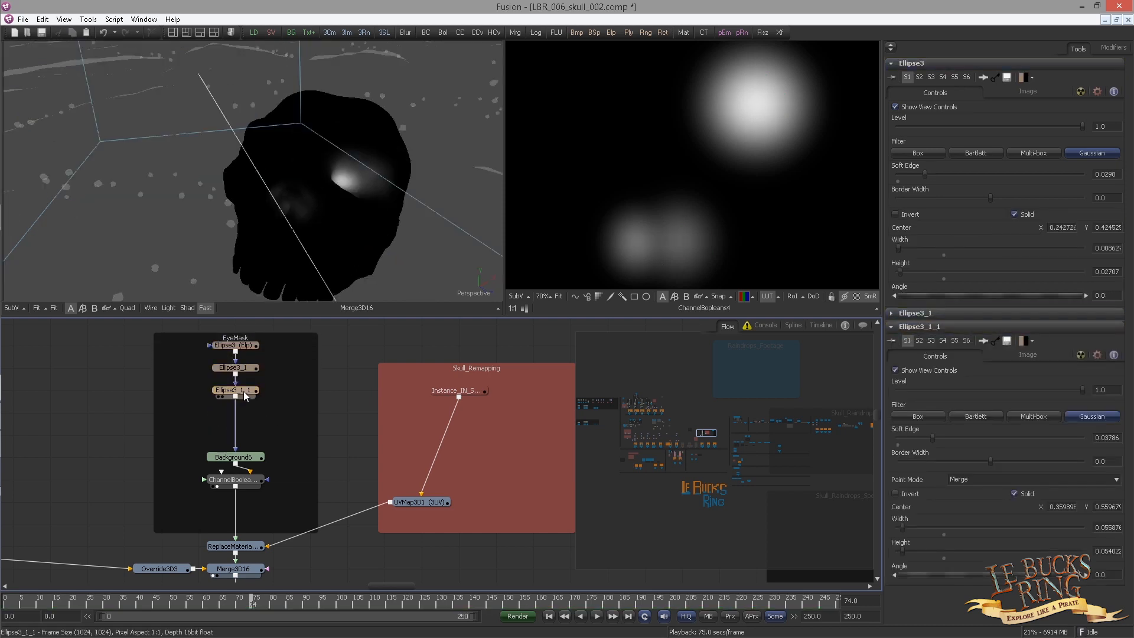
Duplicate the third ellipse in the EyeMask group and centre the copy at about X 0.159, Y 0.546 over the opposite eye socket.
left_click(247, 392)
key("ctrl+c")
key("ctrl+v")
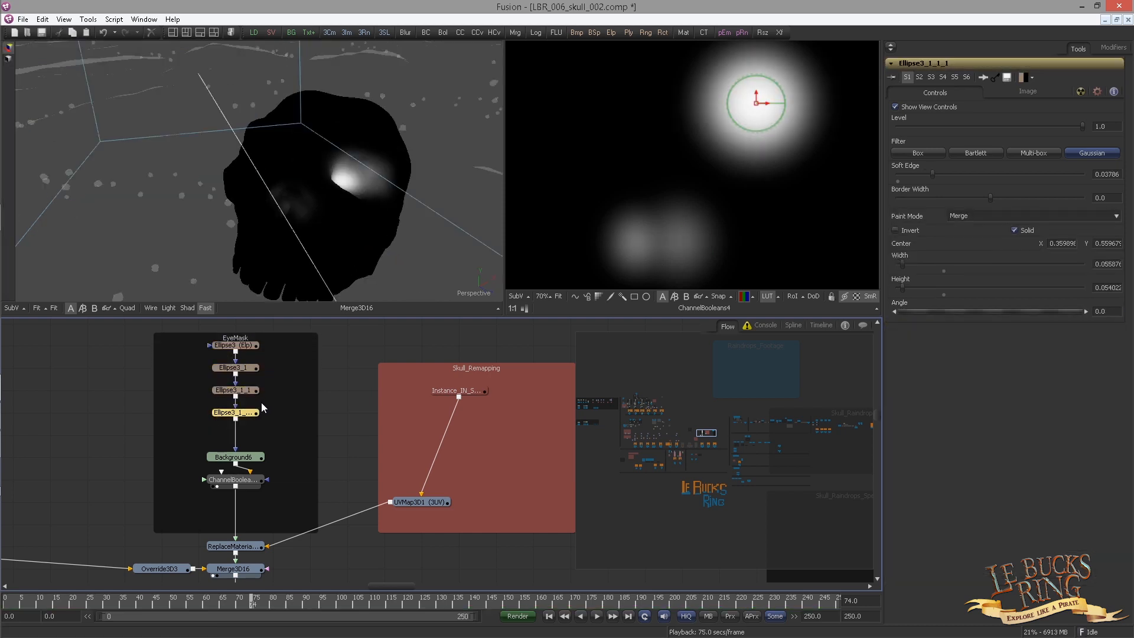
left_click_drag(768, 104, 602, 98)
left_click_drag(277, 166, 171, 195)
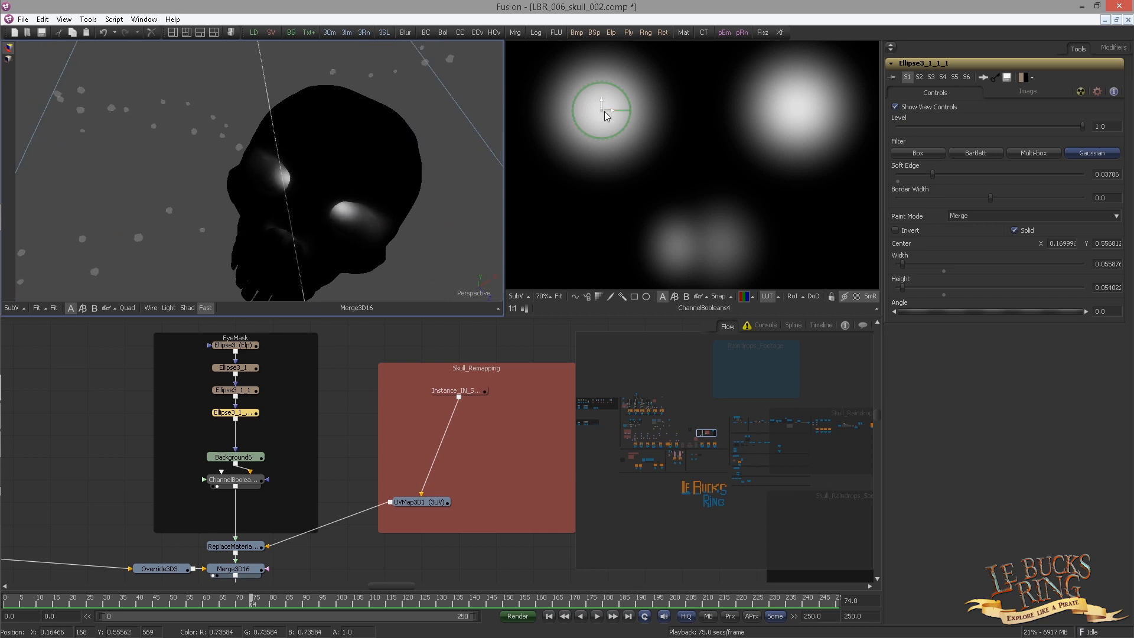
left_click_drag(602, 111, 591, 124)
left_click_drag(331, 159, 362, 124)
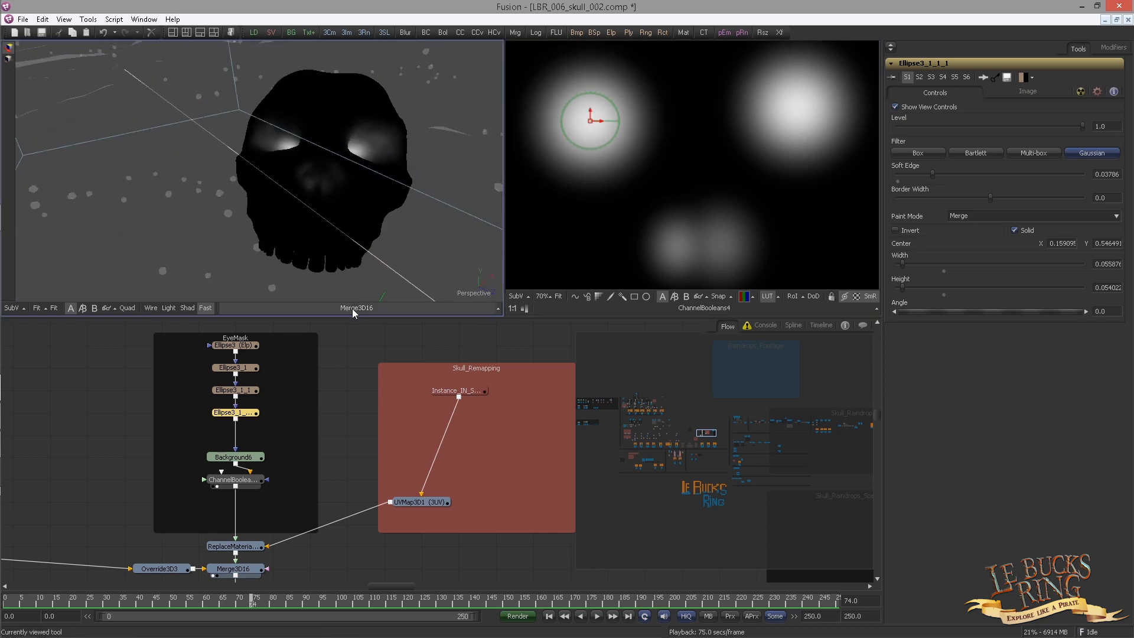
Display the Skull_Darken_Eyes 3D renderer's output in the first viewer, disable its lighting, and inspect the rendered eye mask up close.
scroll(380, 342, "down", 1)
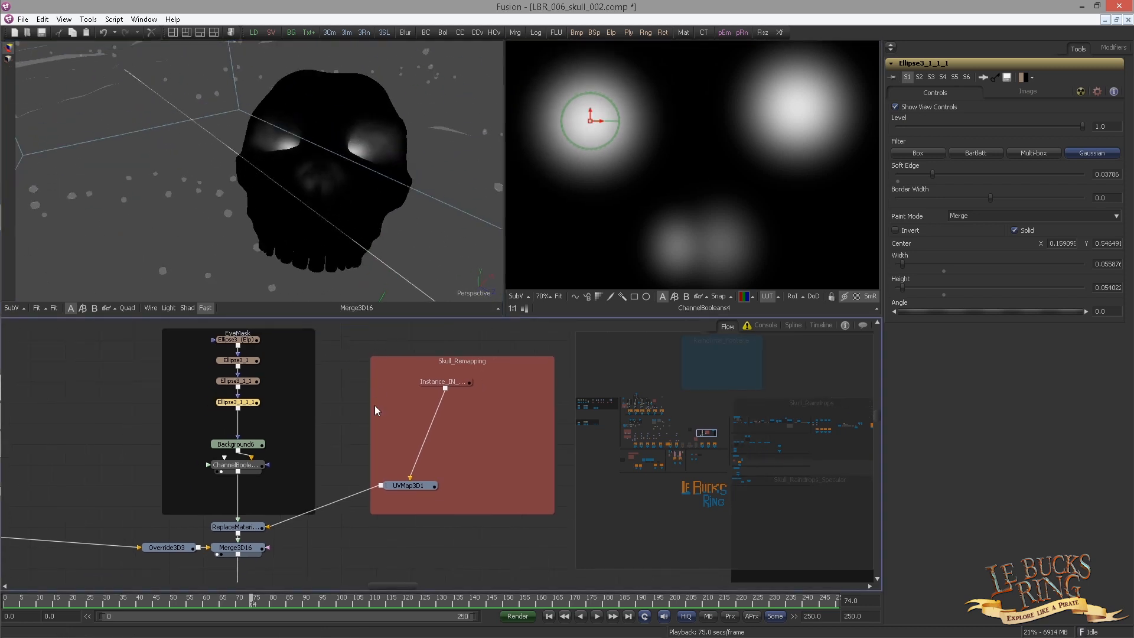
scroll(374, 405, "down", 10)
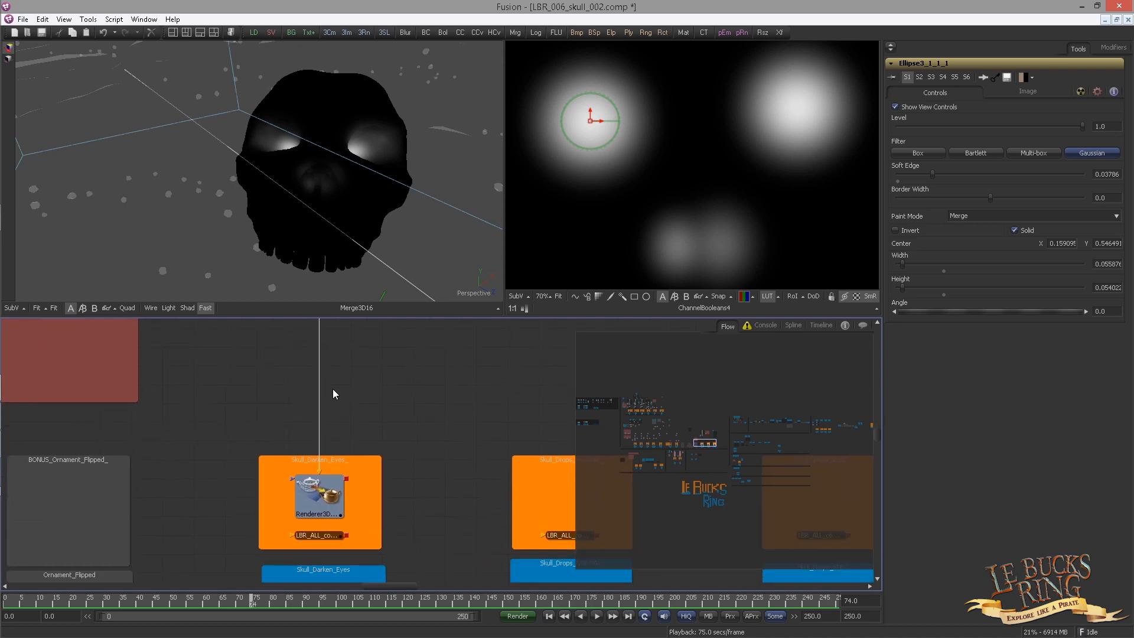
key("1")
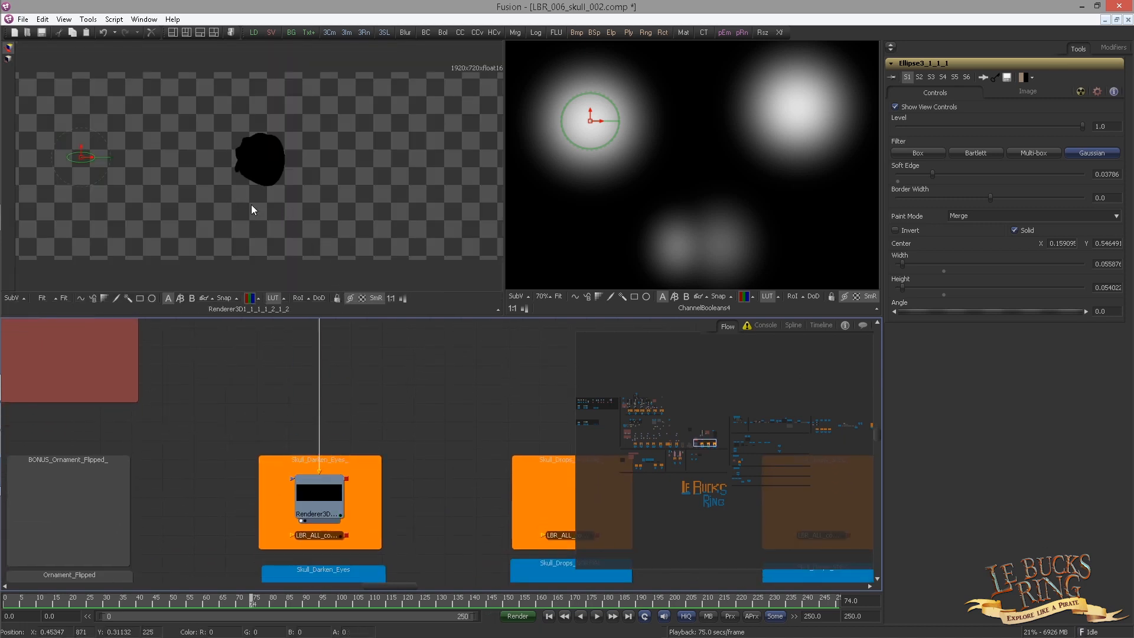
left_click(318, 498)
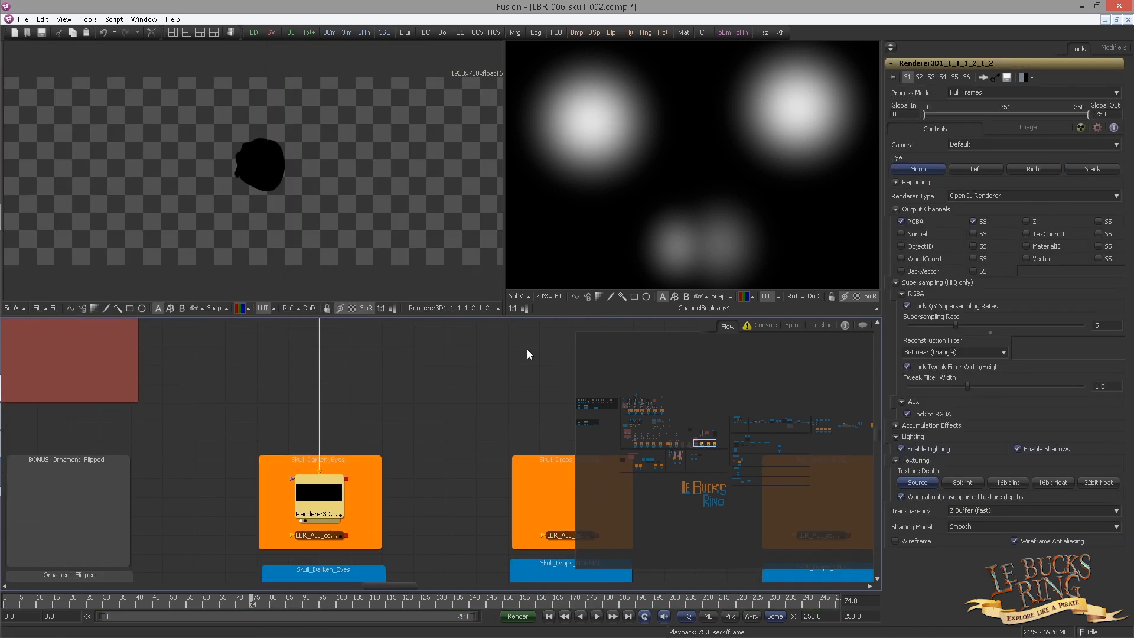
left_click(902, 449)
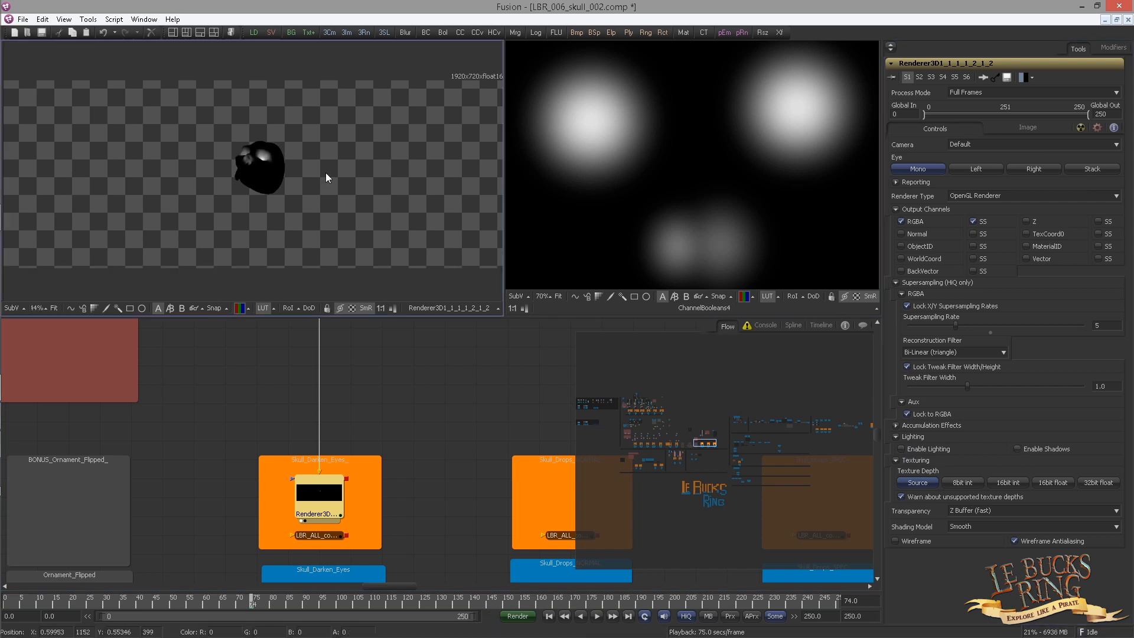
scroll(288, 165, "up", 5)
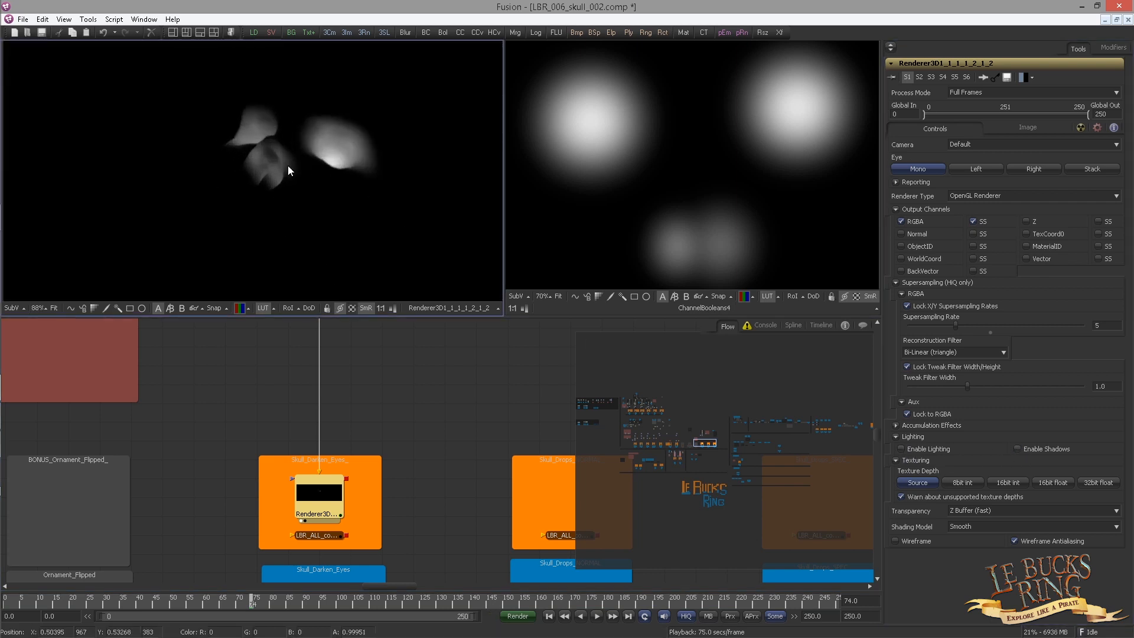
left_click_drag(288, 165, 248, 219)
left_click_drag(323, 215, 176, 164)
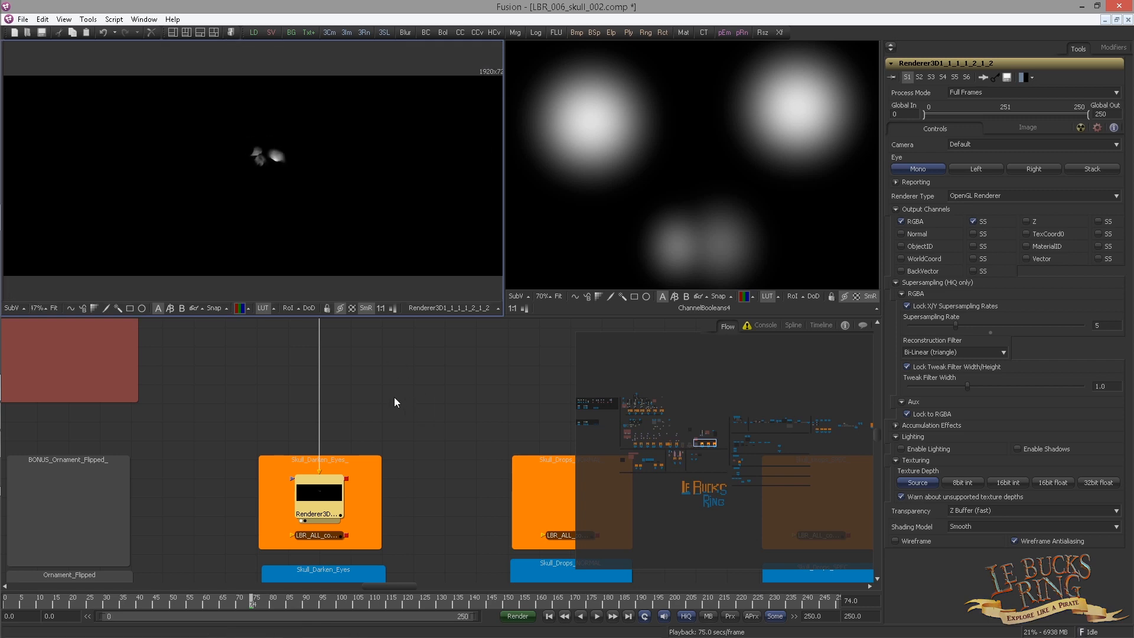
left_click_drag(394, 397, 381, 368)
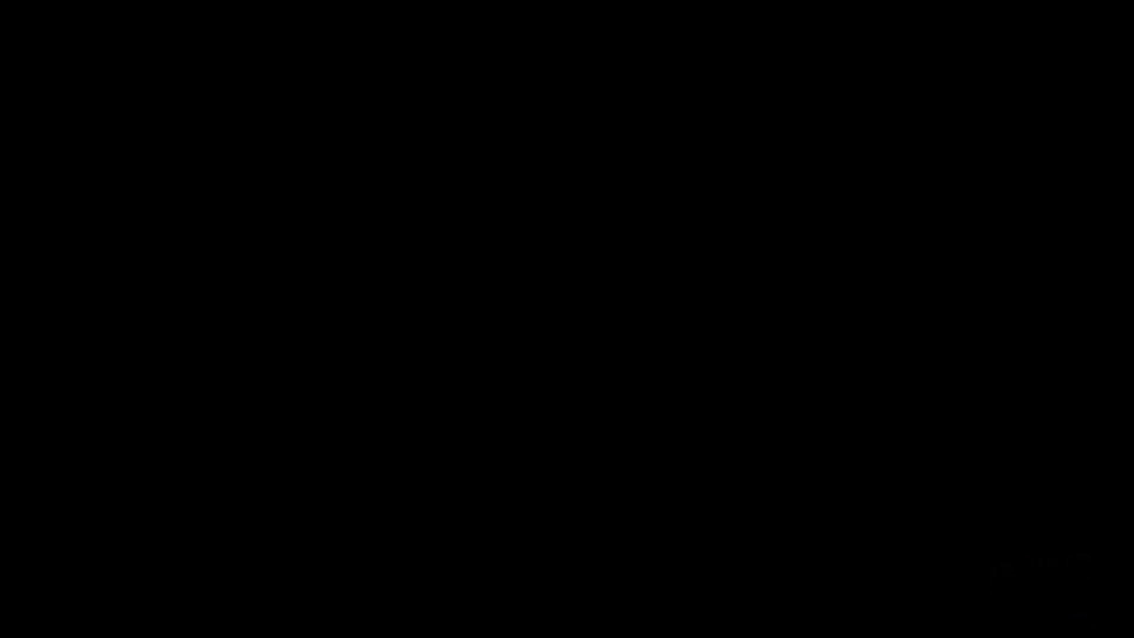